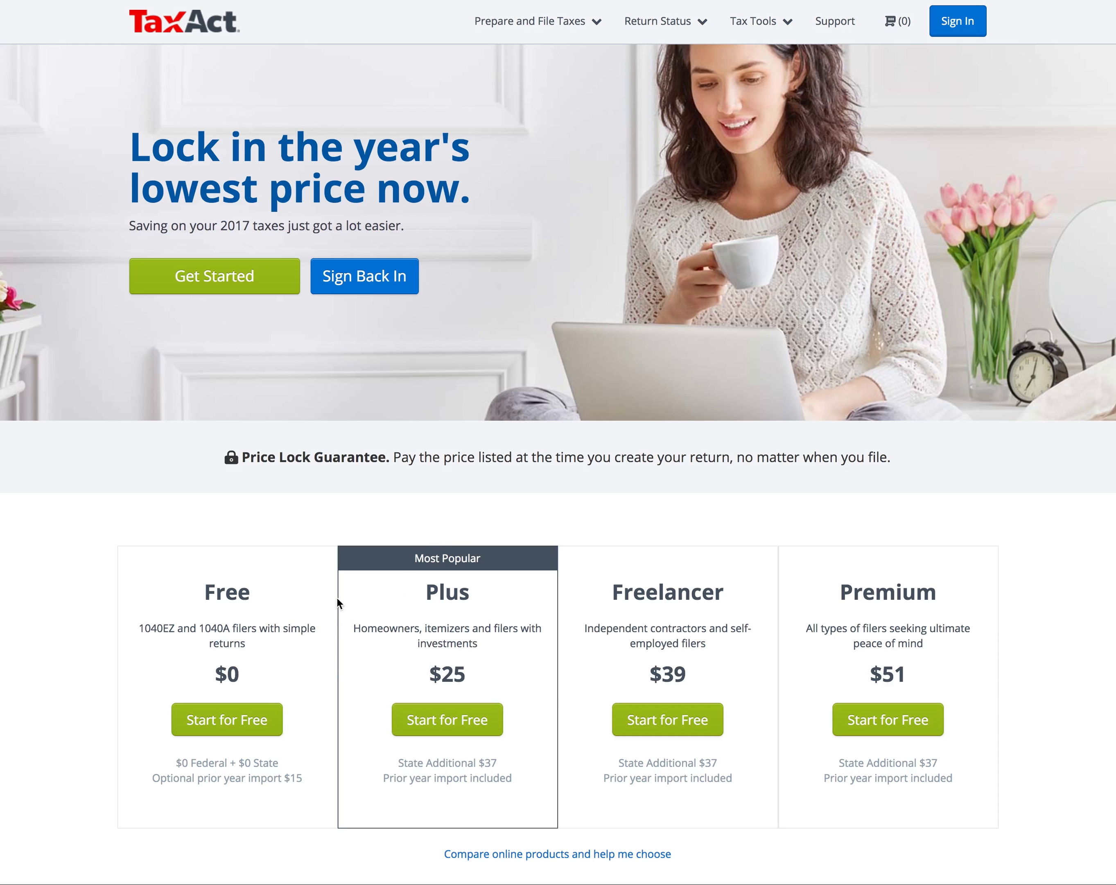
# Step: Compare the Plus and Freelancer plans, highlighting the $37 state add-on and $39 Freelancer price
pyautogui.moveTo(422, 628); pyautogui.dragTo(460, 628)
pyautogui.click(470, 628)
pyautogui.moveTo(495, 760); pyautogui.dragTo(486, 769)
pyautogui.moveTo(586, 628); pyautogui.dragTo(712, 647)
pyautogui.click(713, 648)
pyautogui.doubleClick(674, 673)
# Step: Start the Plus edition, sign in with saved credentials, and add a new 2017 return
pyautogui.click(433, 726)
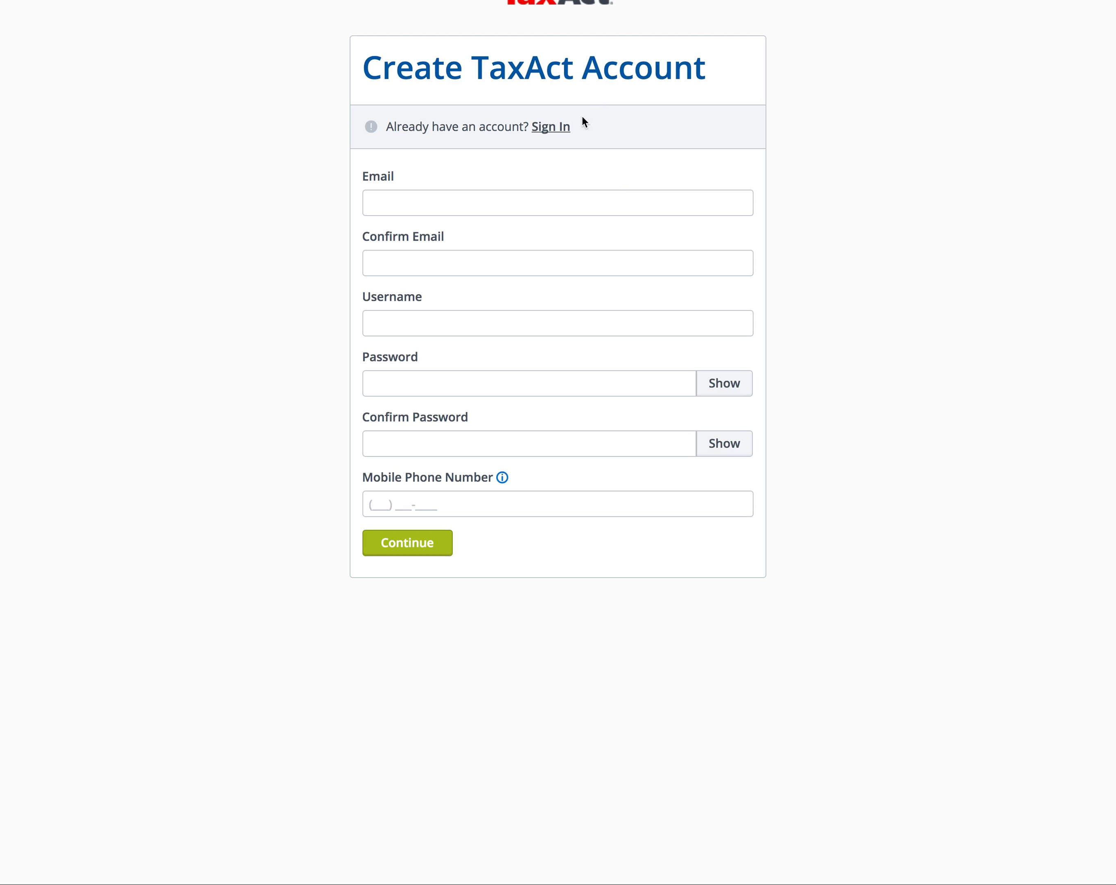
pyautogui.click(565, 135)
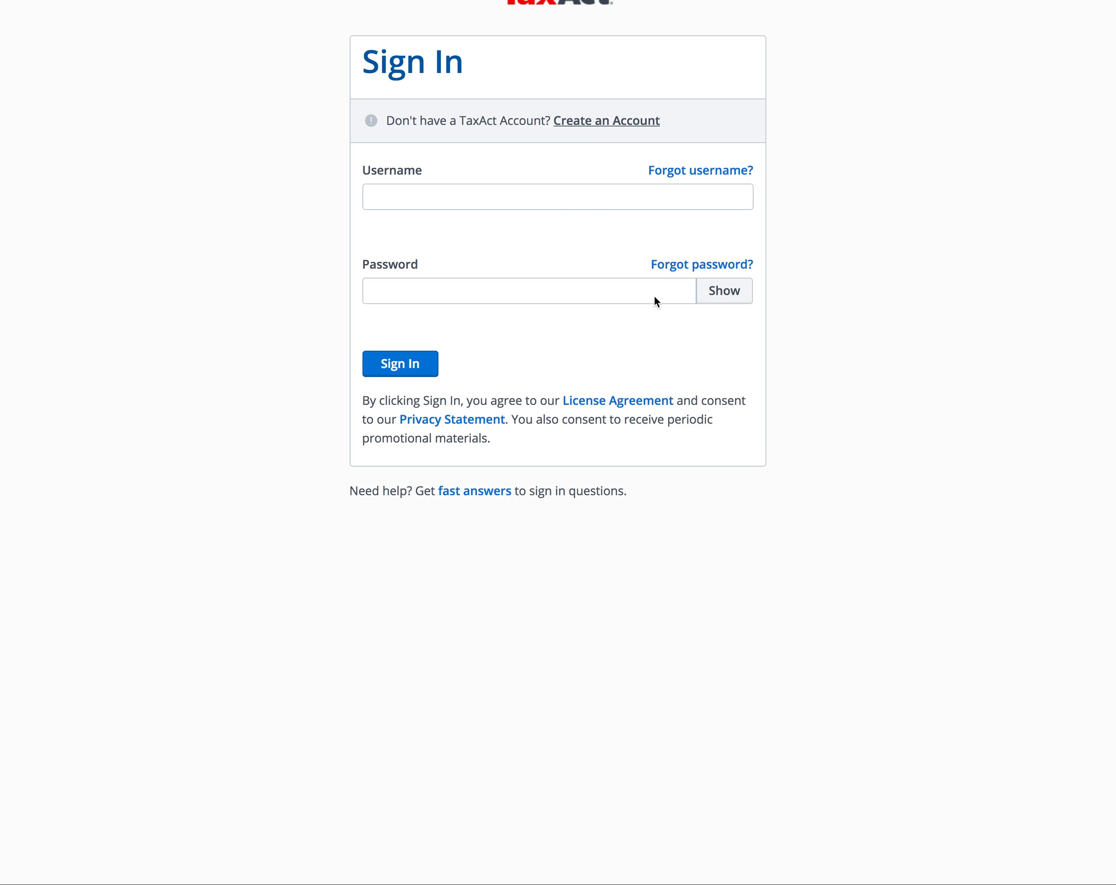
pyautogui.click(391, 372)
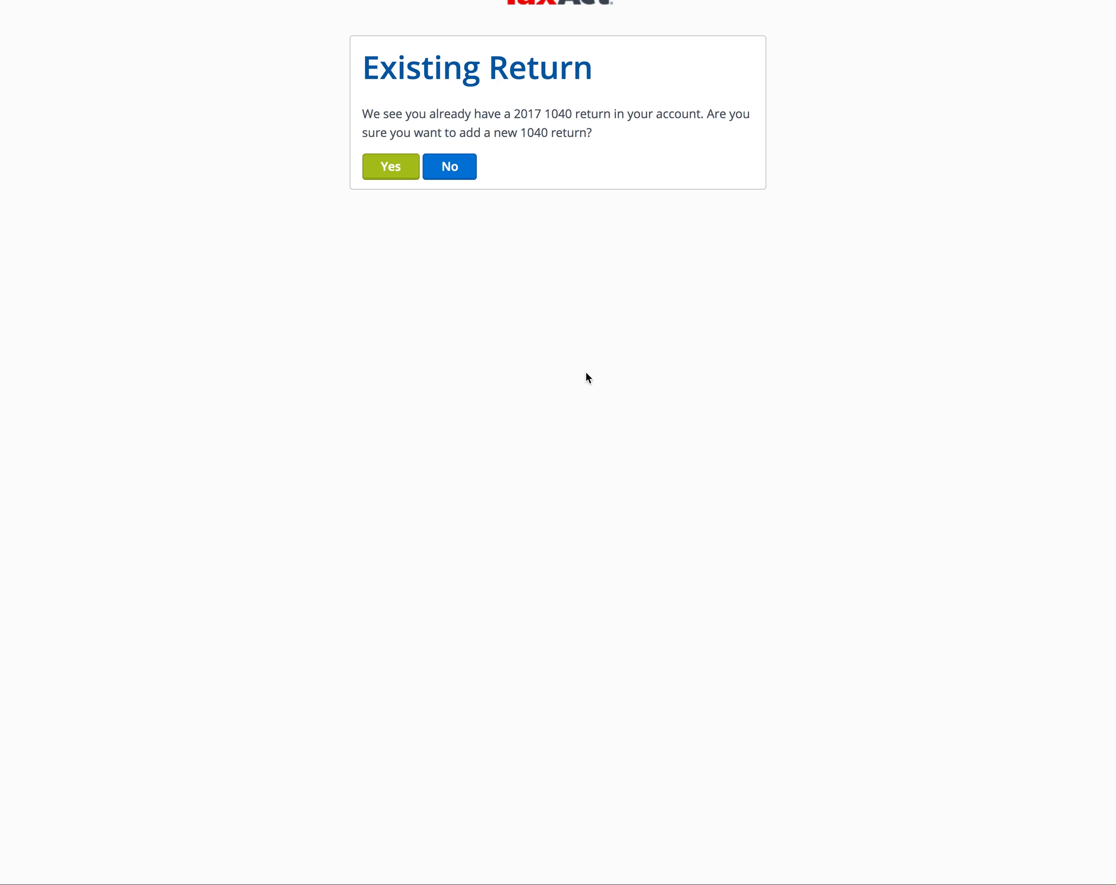
pyautogui.click(388, 168)
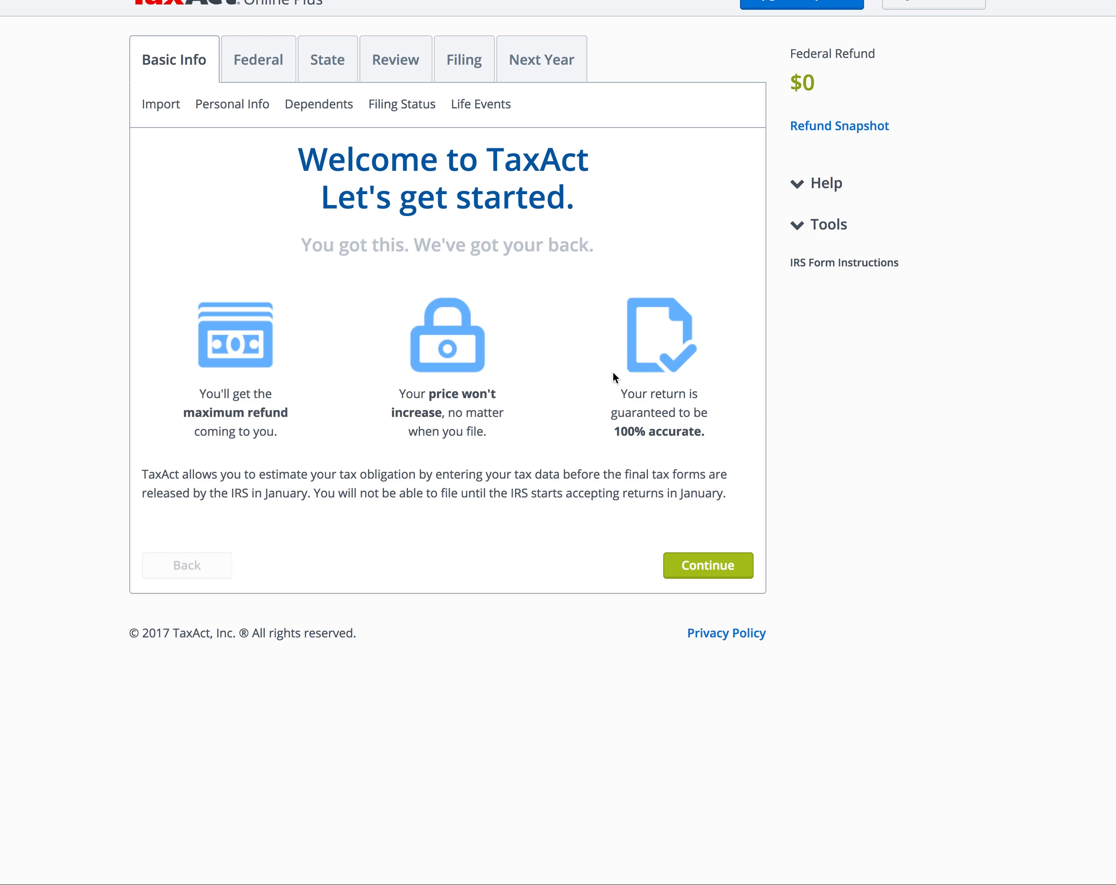
# Step: Move past the welcome page and continue without importing a 2016 return
pyautogui.click(732, 574)
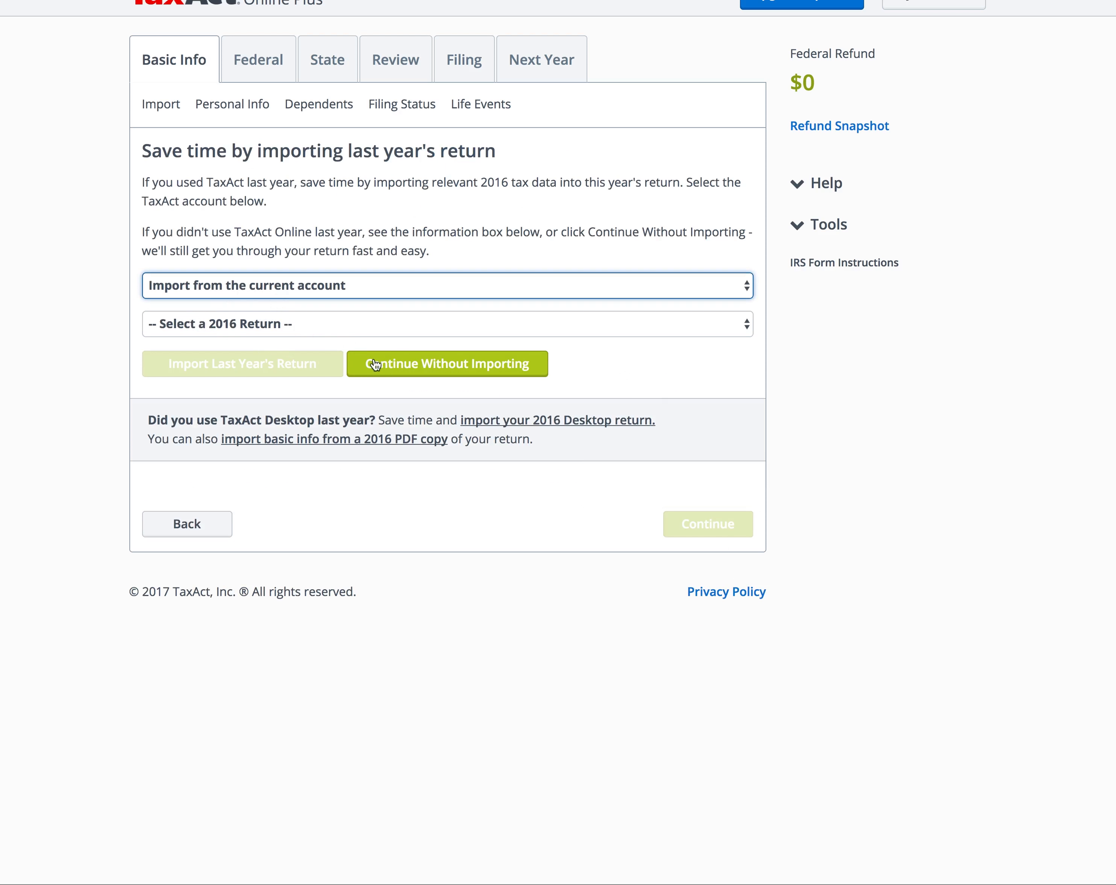
pyautogui.click(262, 321)
pyautogui.click(104, 274)
pyautogui.click(411, 365)
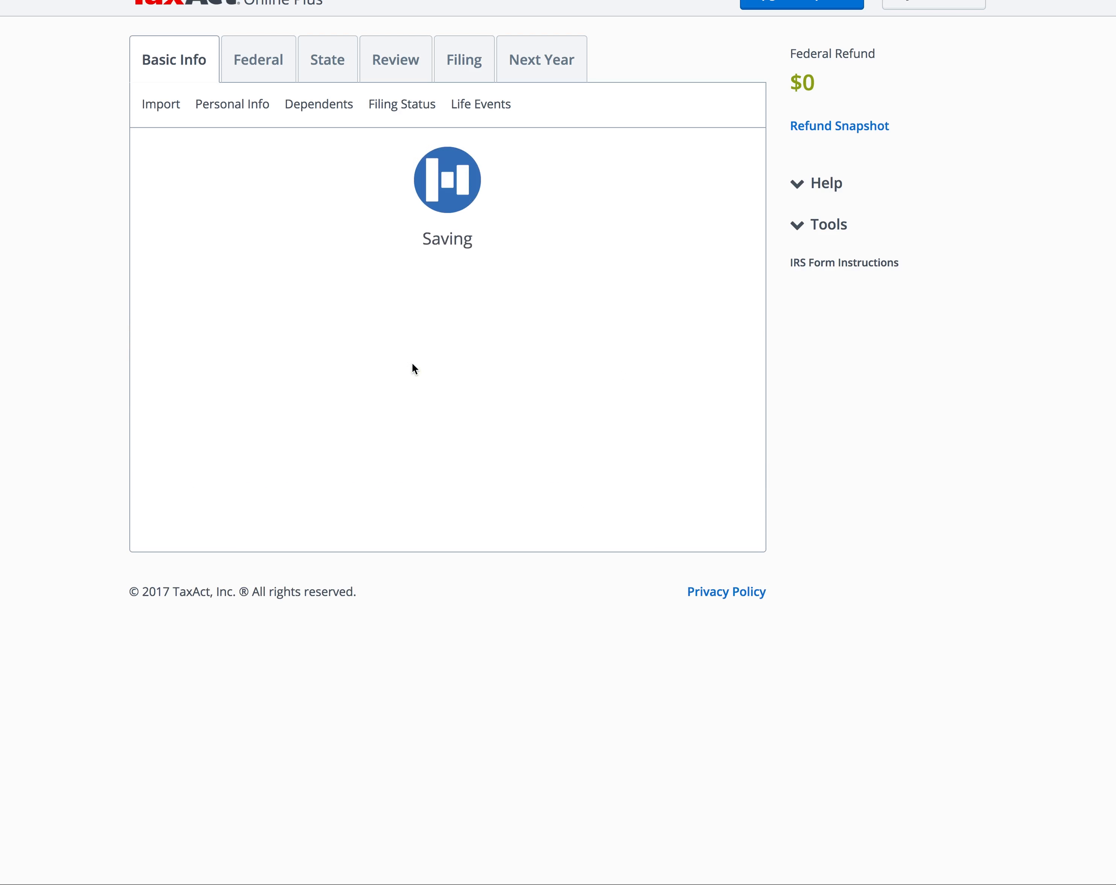
# Step: Enter the taxpayer's first and last name, social security number and date of birth
pyautogui.write('John')
pyautogui.press('Tab')
pyautogui.press('Tab')
pyautogui.write('Wo')
pyautogui.press('BackSpace')
pyautogui.write('ick')
pyautogui.press('Tab')
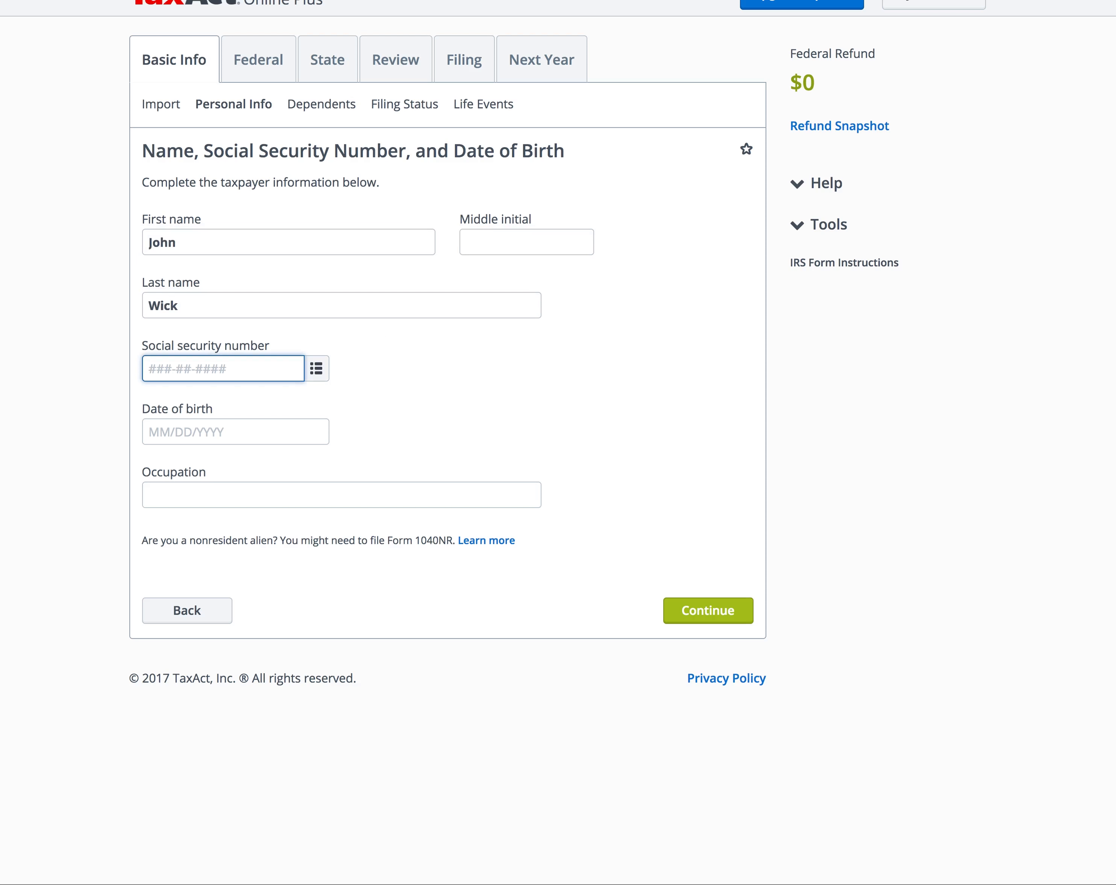
pyautogui.press('Tab')
pyautogui.write('01/0')
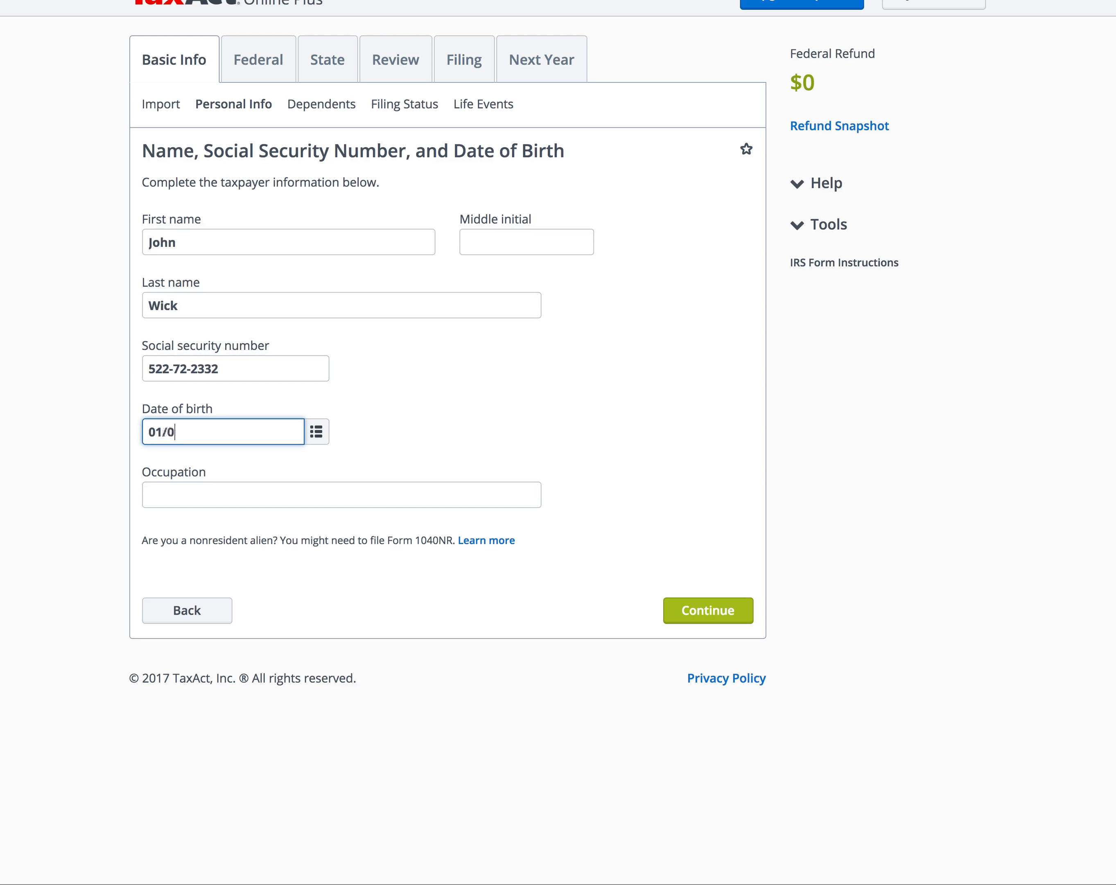
pyautogui.press('Return')
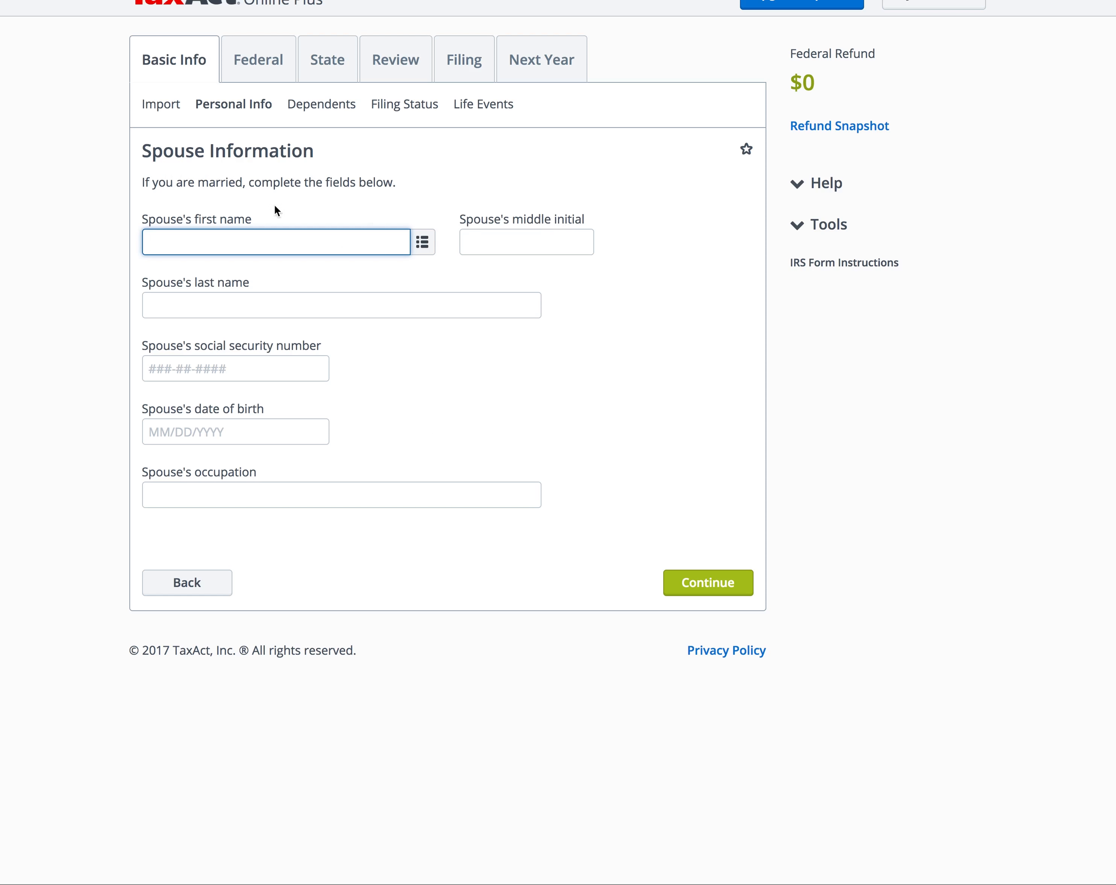
# Step: Leave the spouse fields blank and enter the taxpayer's street address and ZIP code
pyautogui.click(720, 585)
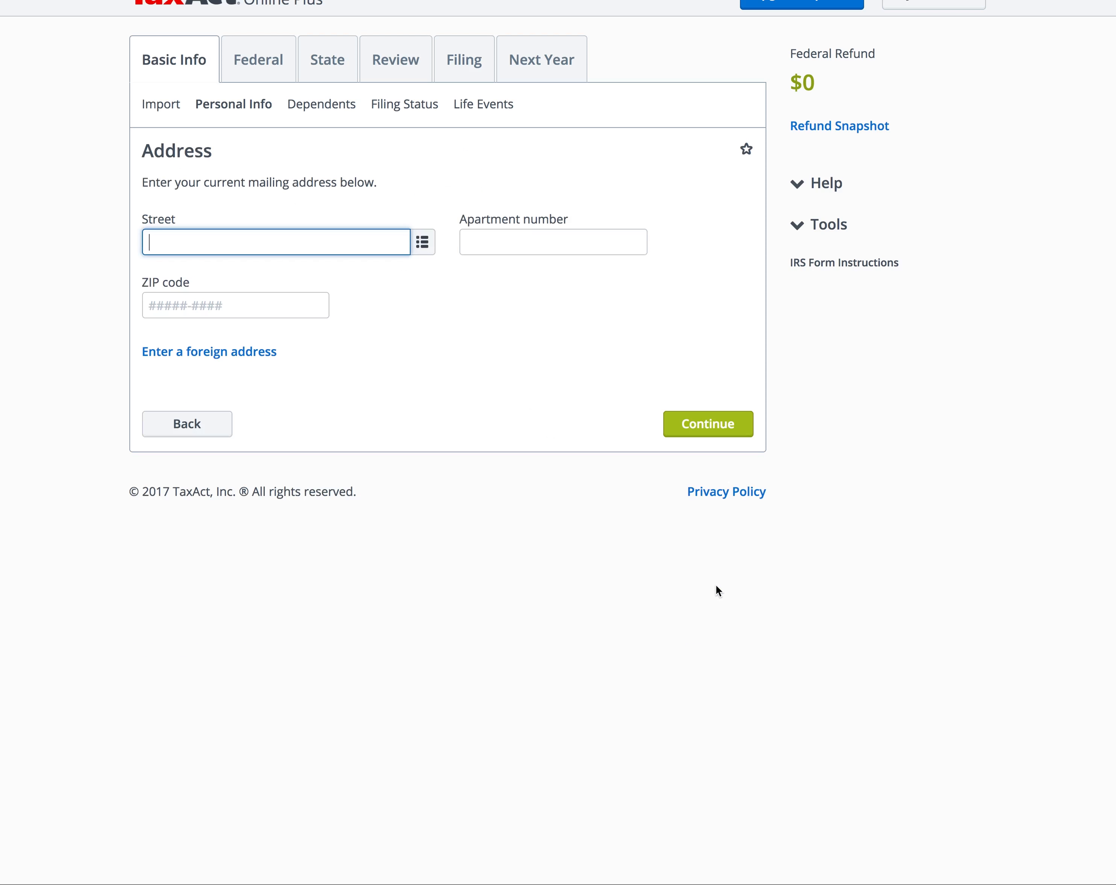
pyautogui.press('Tab')
pyautogui.press('Tab')
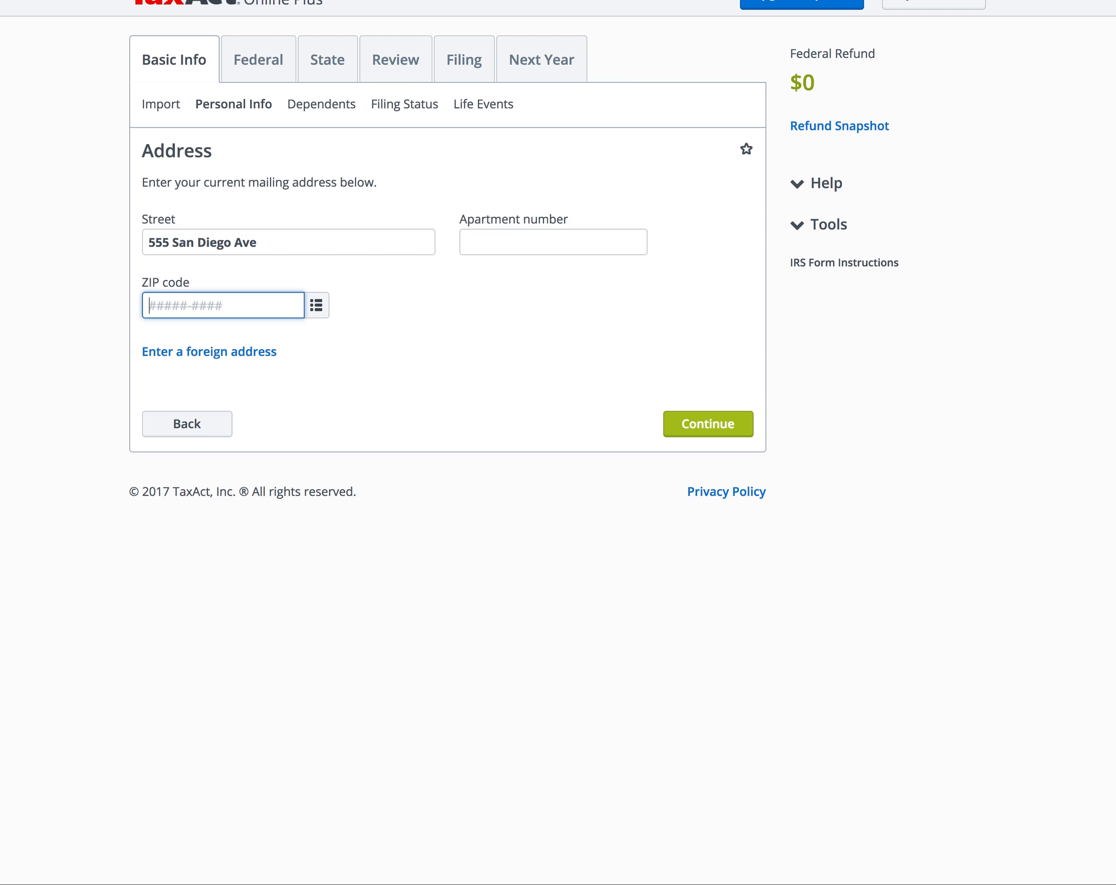
pyautogui.write('92101')
pyautogui.click(707, 423)
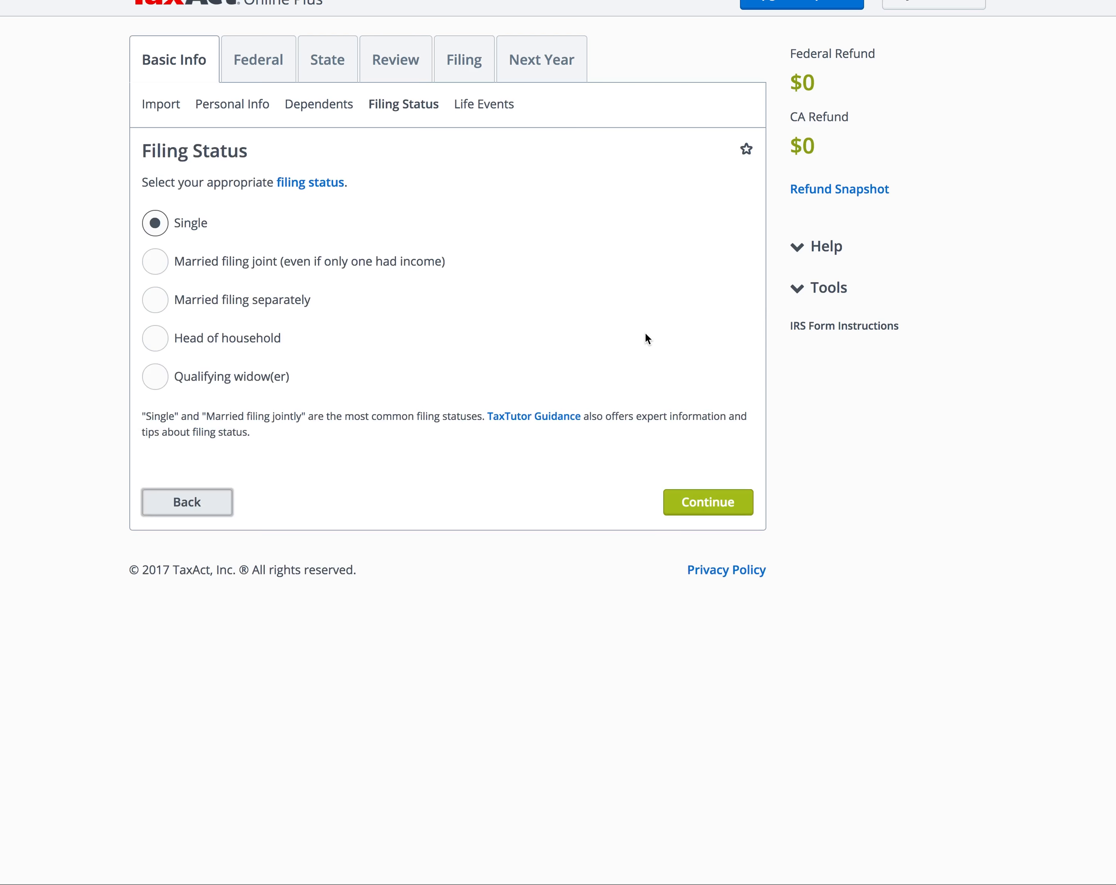
# Step: Keep Single filing status and report full-year health coverage without Marketplace insurance
pyautogui.click(681, 501)
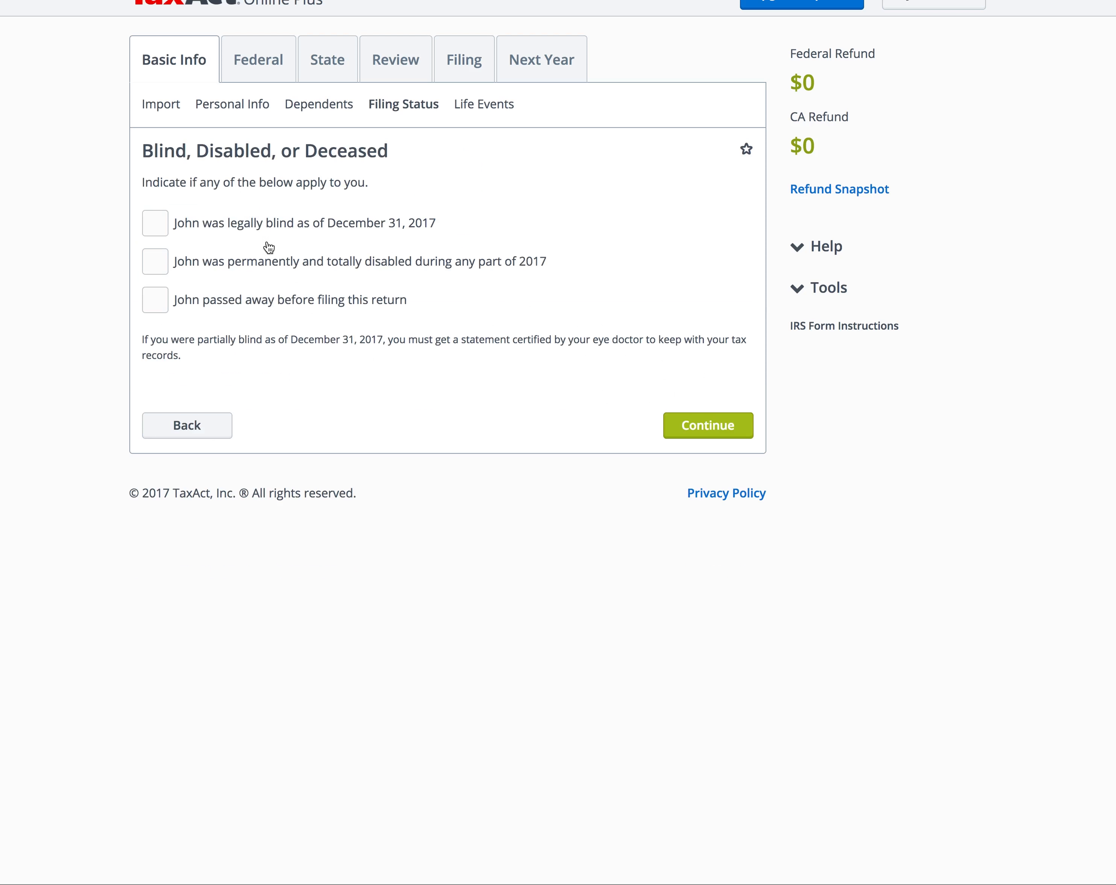
pyautogui.click(735, 425)
pyautogui.click(707, 342)
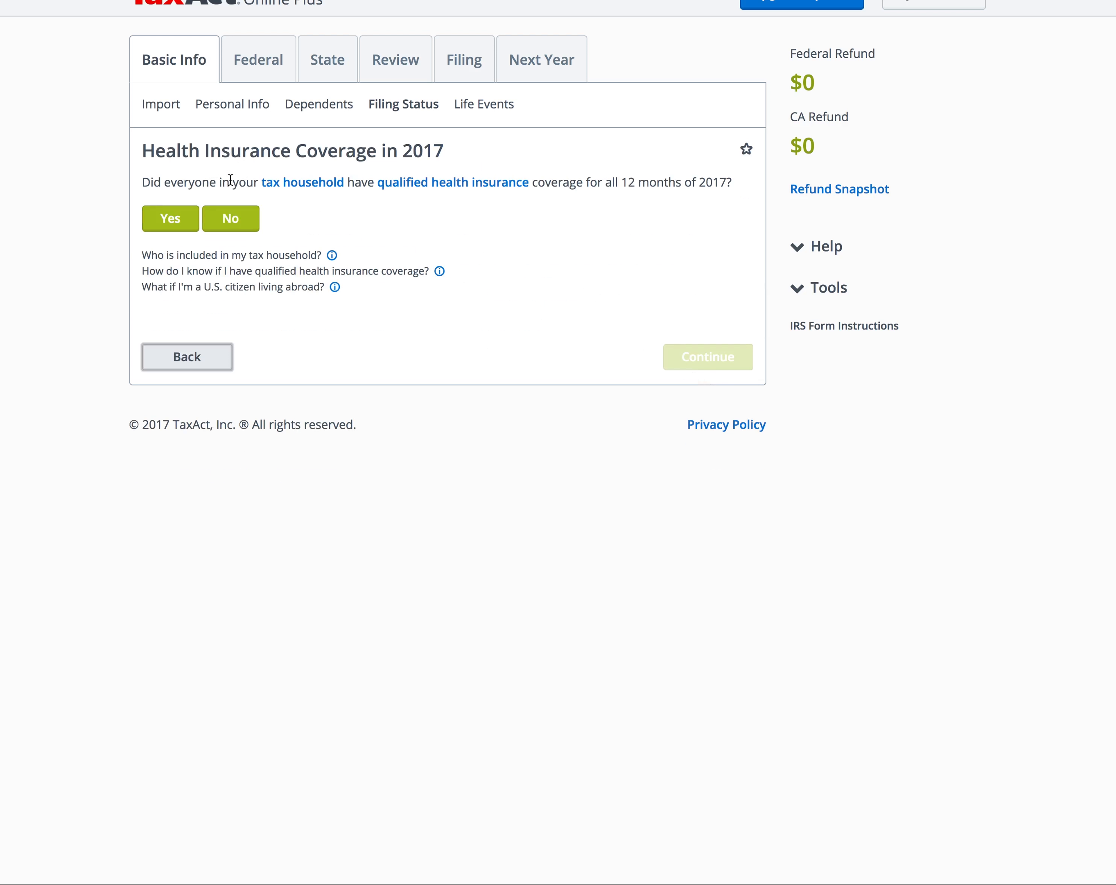
pyautogui.click(164, 210)
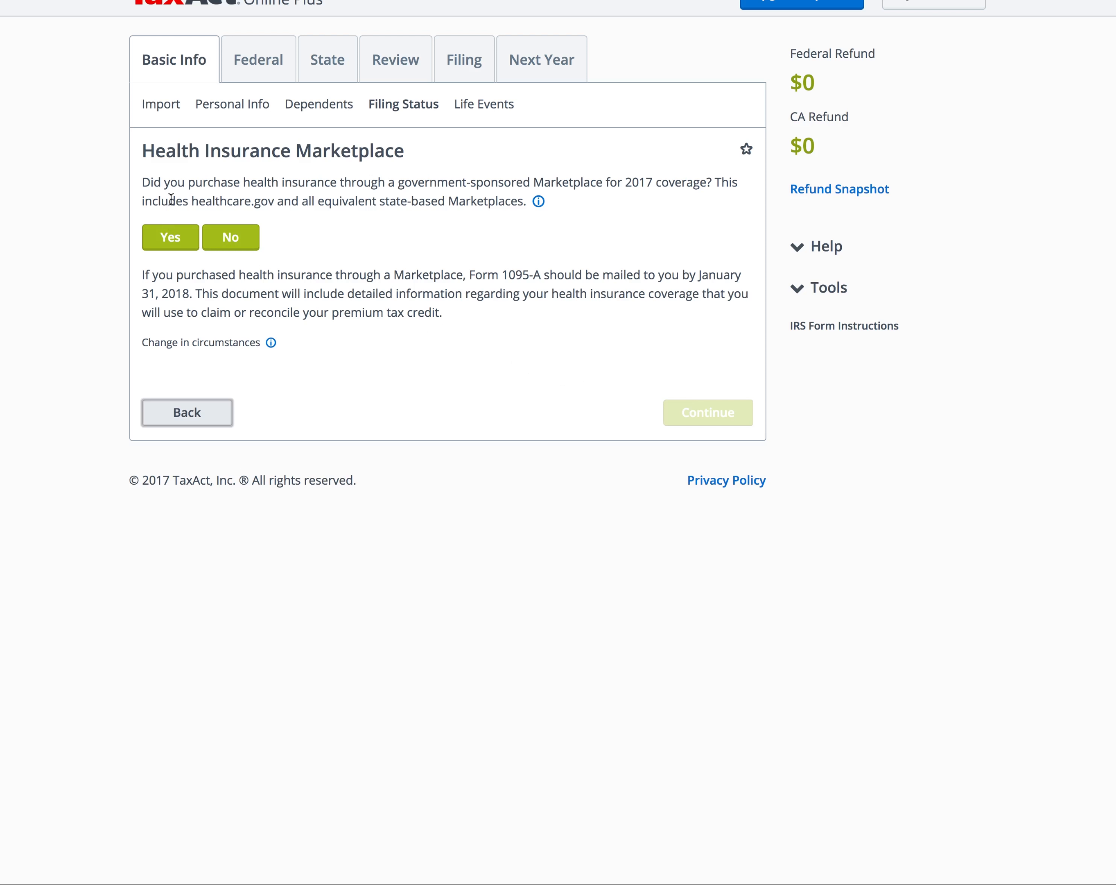
pyautogui.click(255, 240)
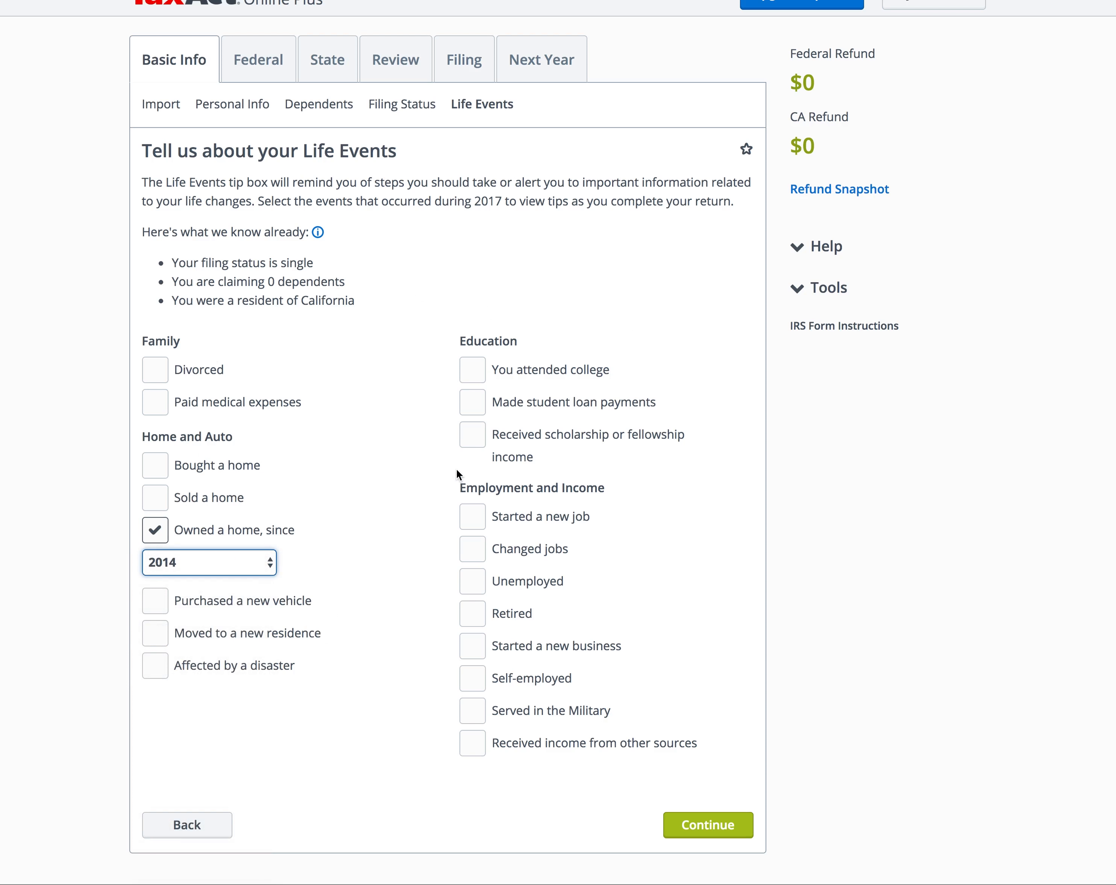
# Step: Add 'Made student loan payments' as a life event and continue to the income checklist
pyautogui.click(632, 409)
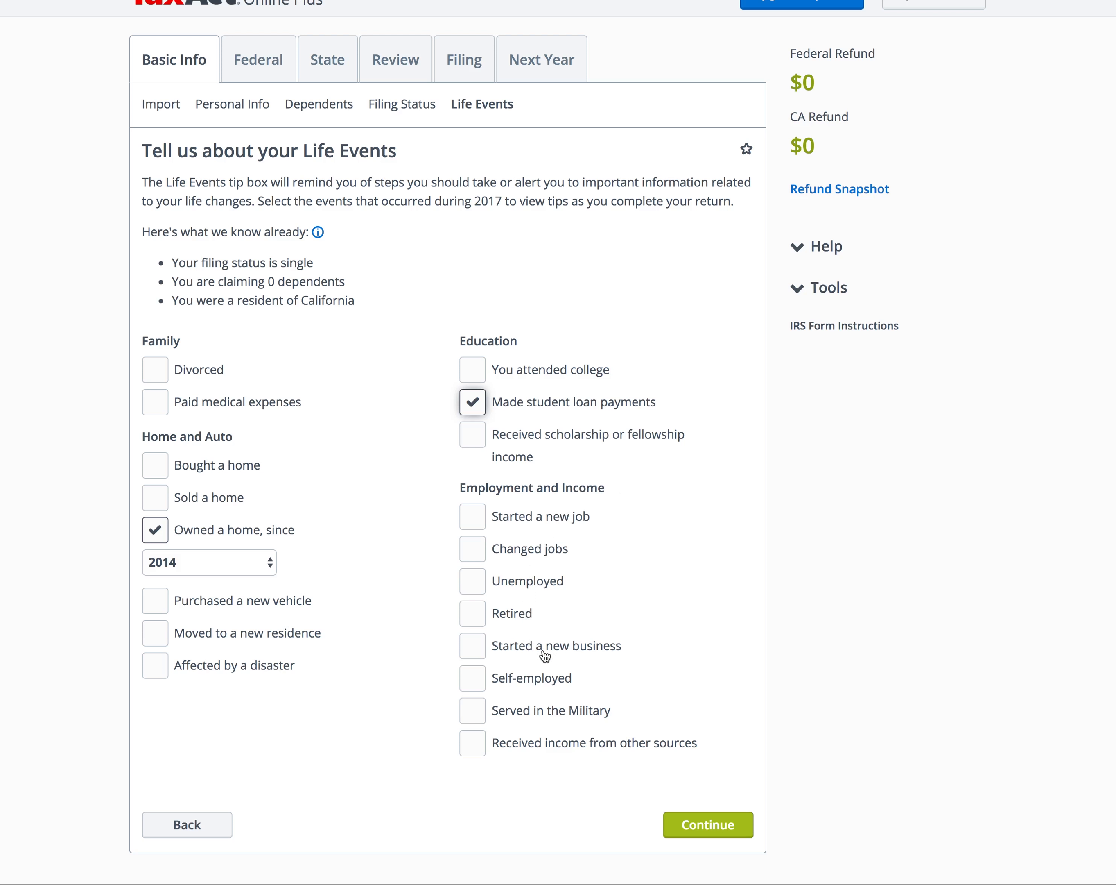
pyautogui.click(708, 824)
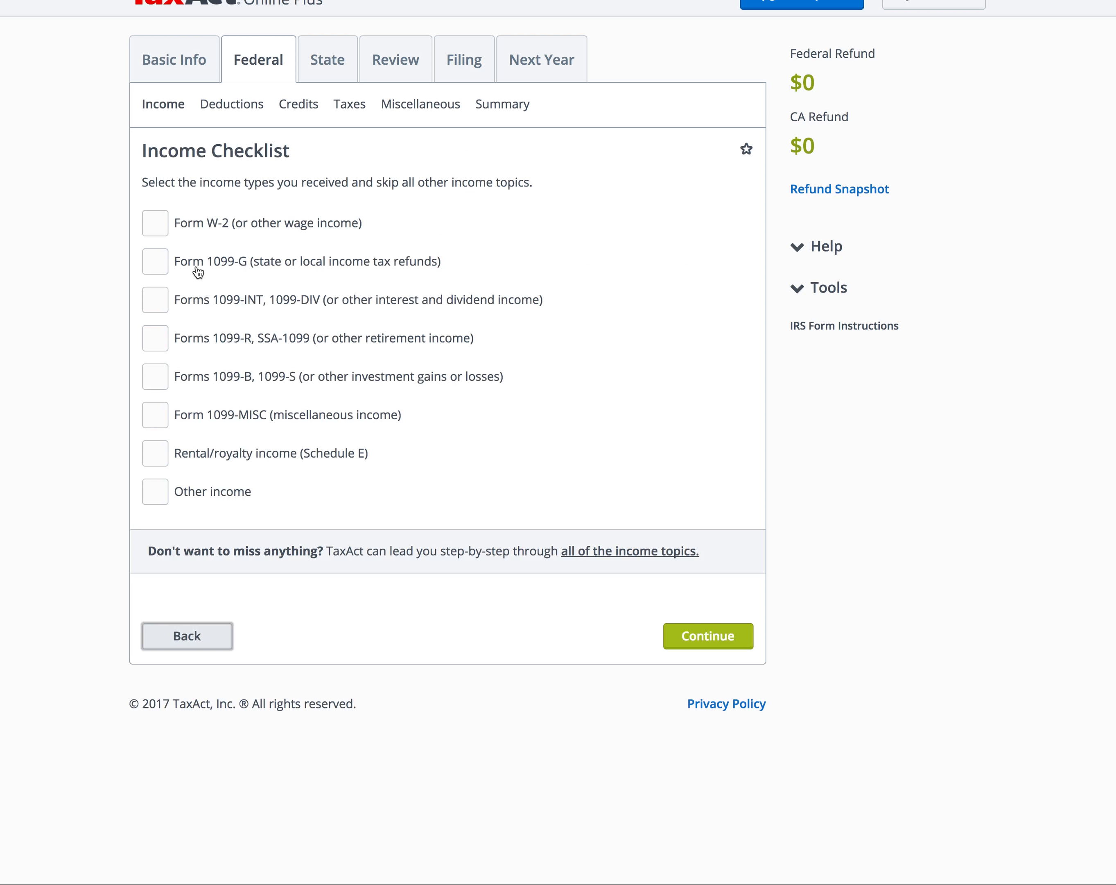
# Step: Mark Form W-2 wages and 1099-INT/DIV interest and dividends as income received
pyautogui.click(191, 234)
pyautogui.click(218, 308)
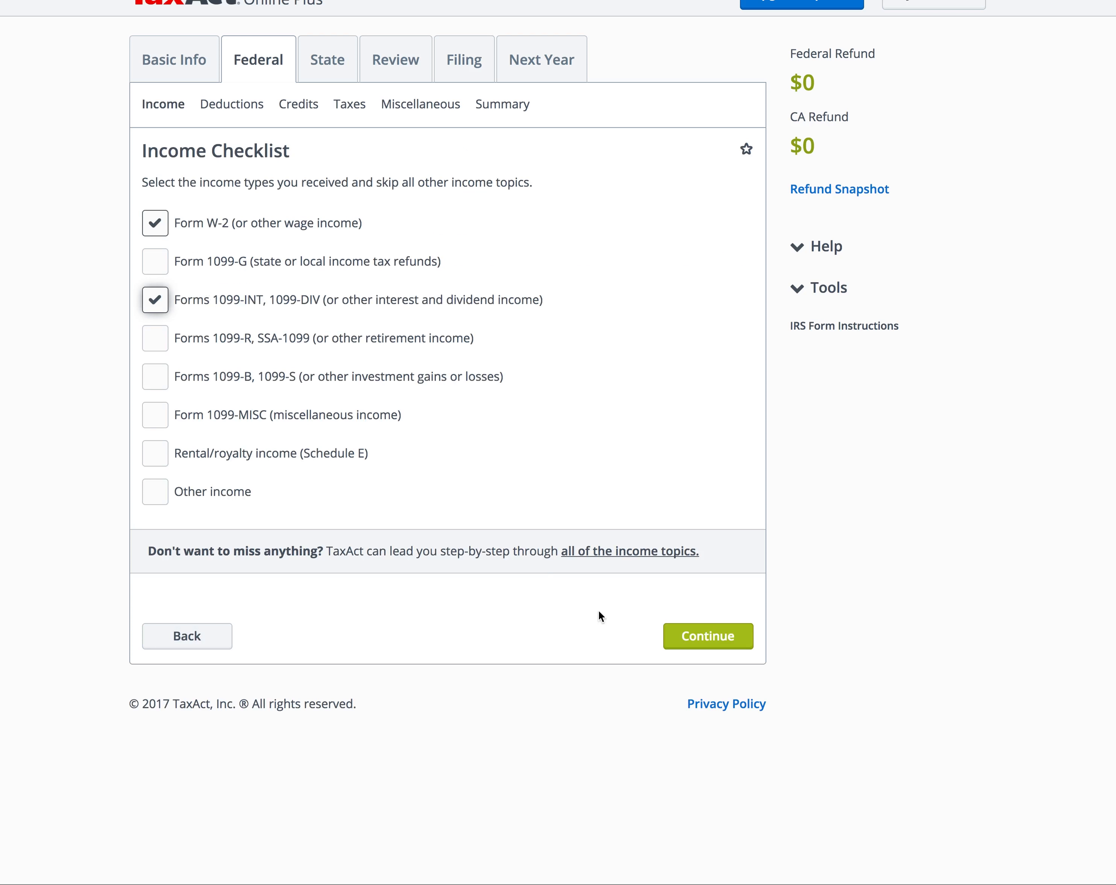
pyautogui.click(711, 645)
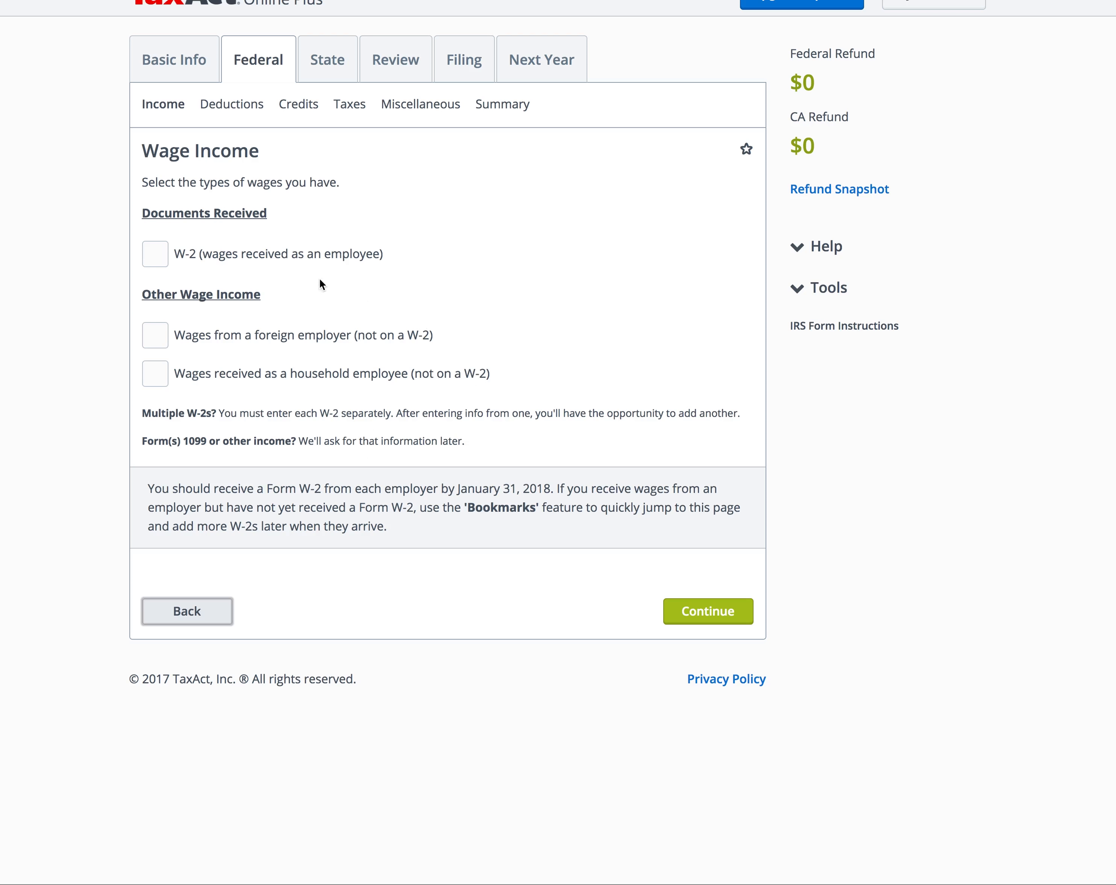
pyautogui.click(228, 254)
pyautogui.click(705, 621)
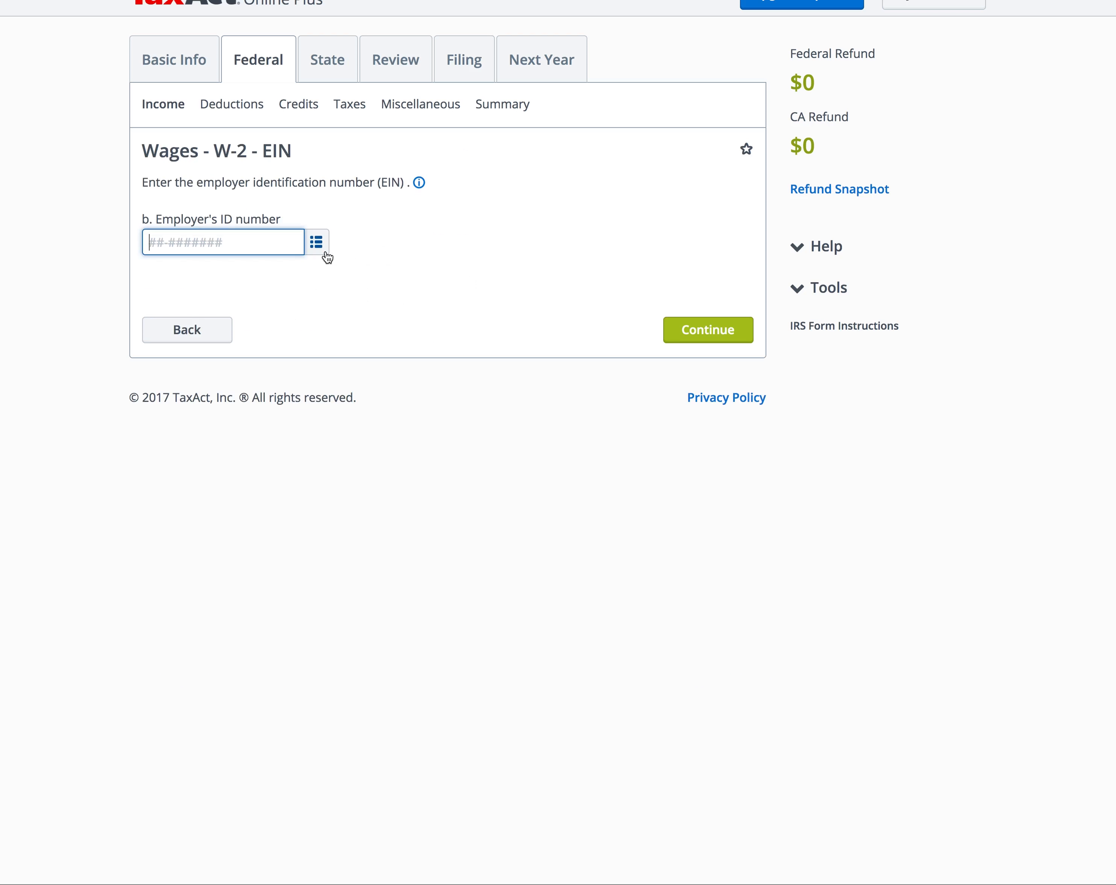
# Step: Enter the employer's ID number on the W-2 and confirm it
pyautogui.write('42-4222222')
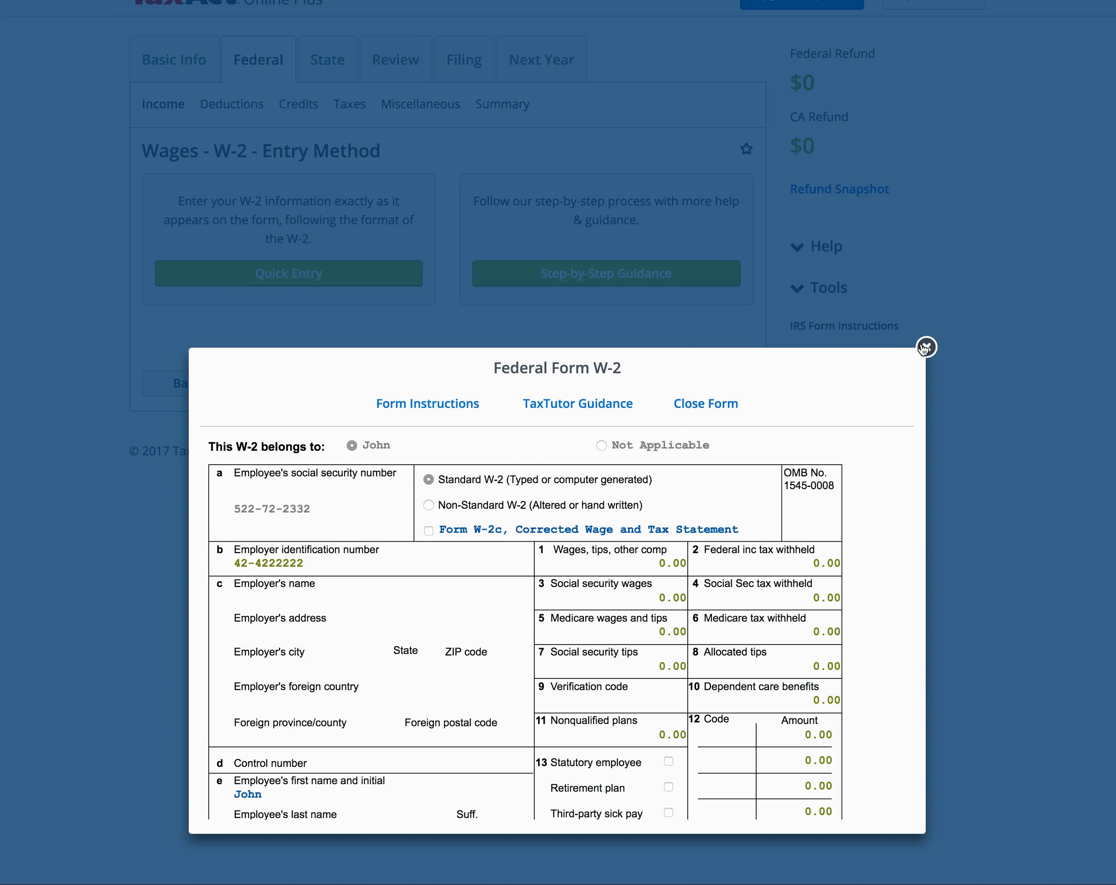
pyautogui.click(923, 349)
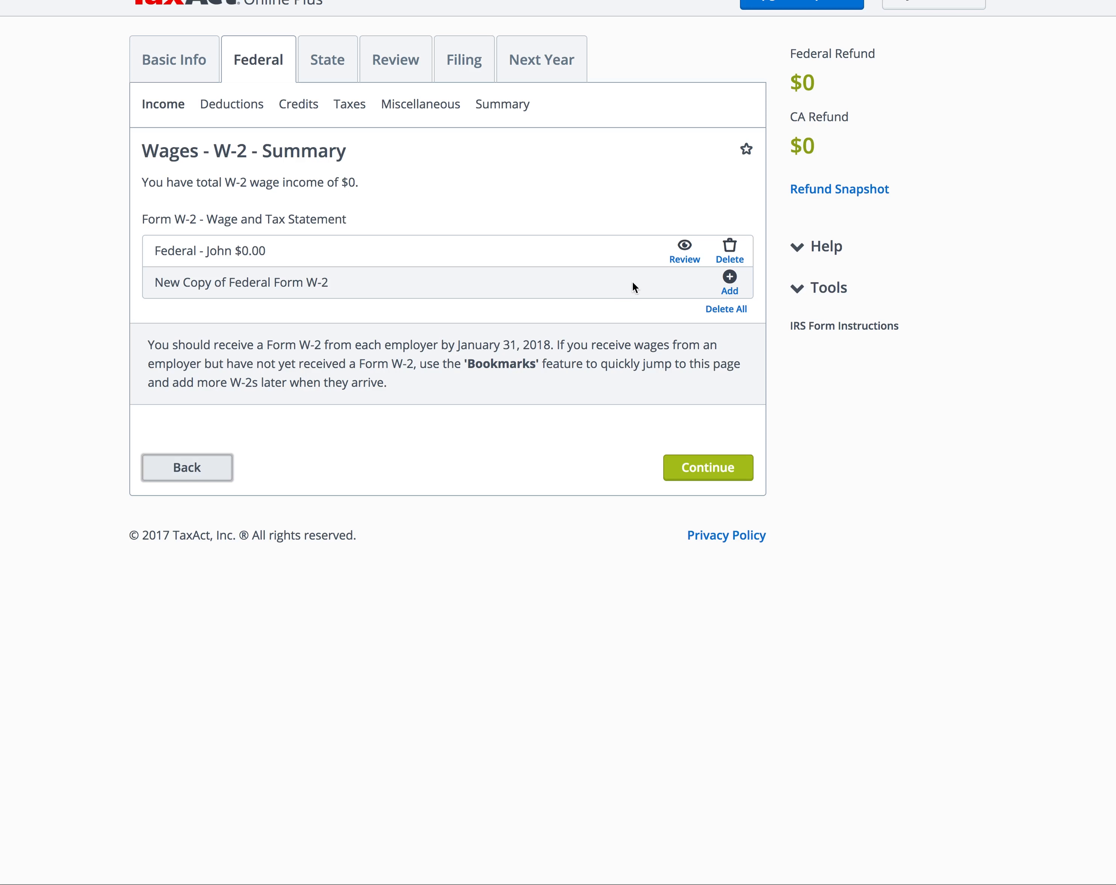
pyautogui.click(683, 259)
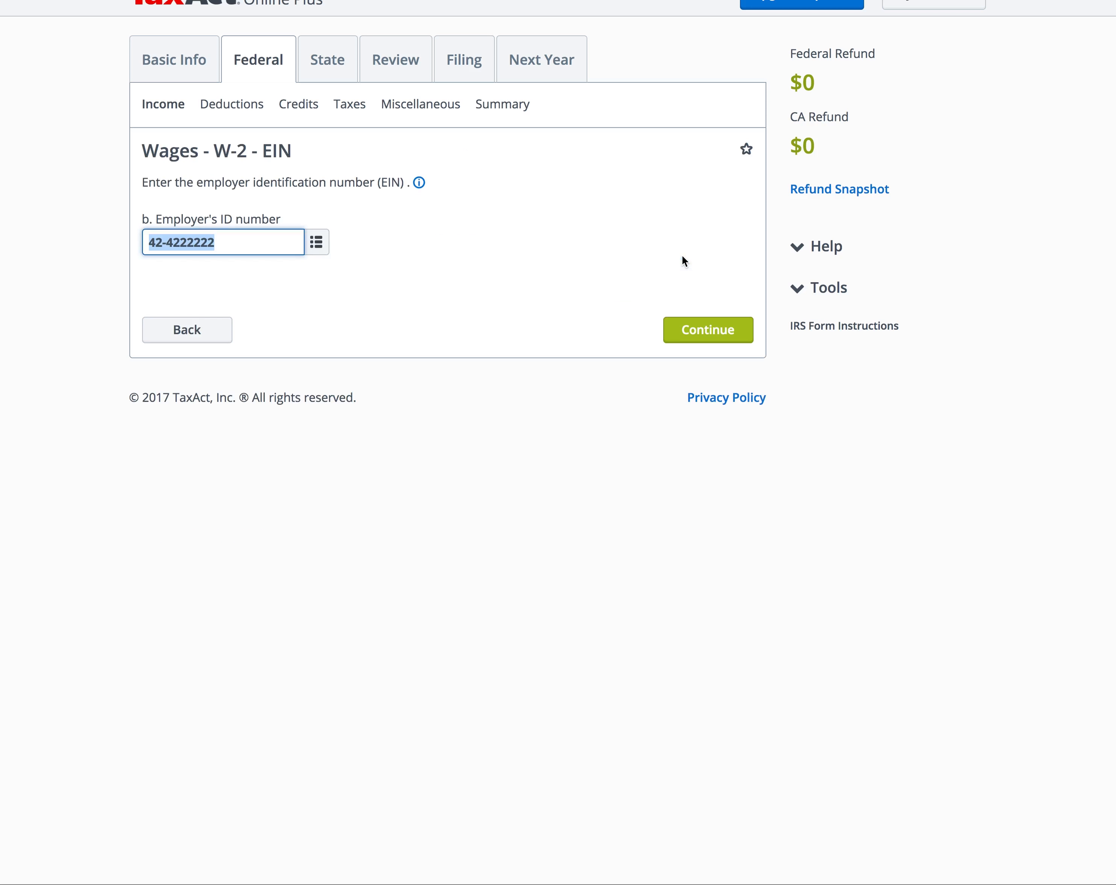
pyautogui.click(703, 322)
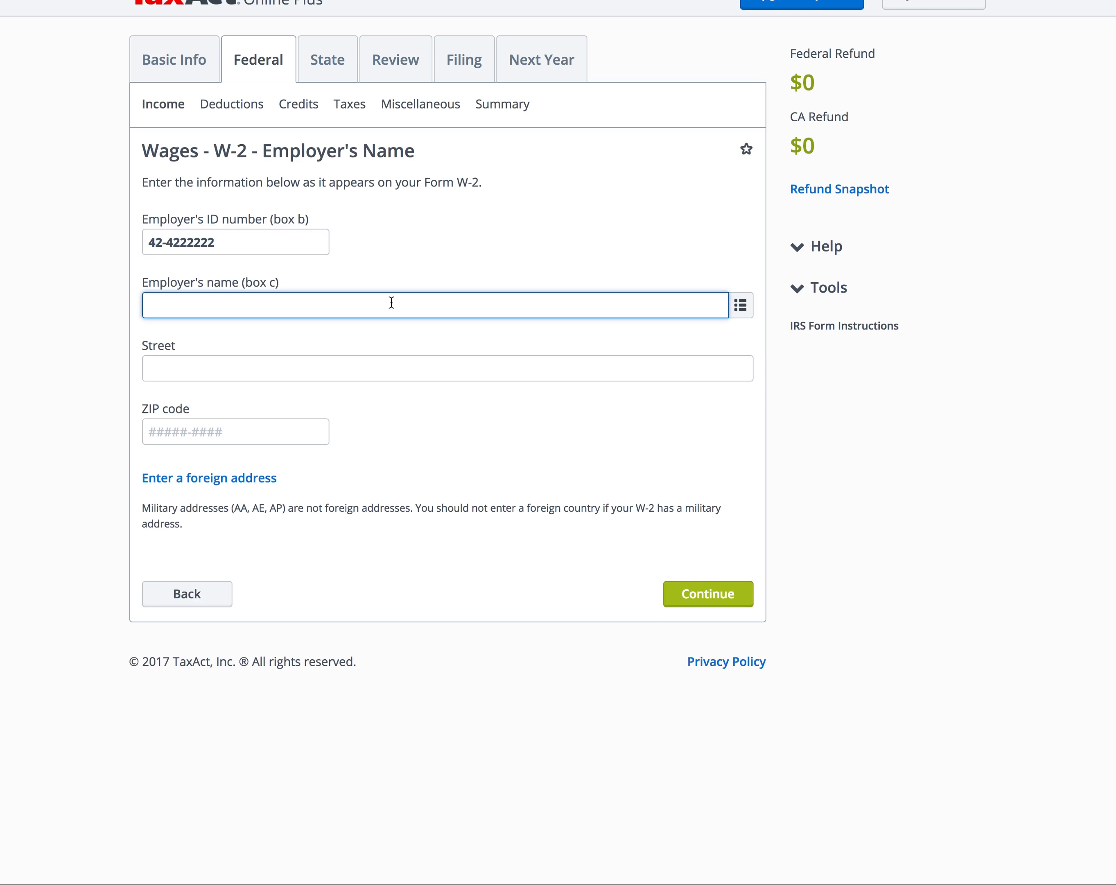
# Step: Enter 'Super Awesome Company' as the employer with its street address
pyautogui.write('Super Awesome Company')
pyautogui.press('Tab')
pyautogui.write('500')
pyautogui.press('Tab')
pyautogui.click(704, 656)
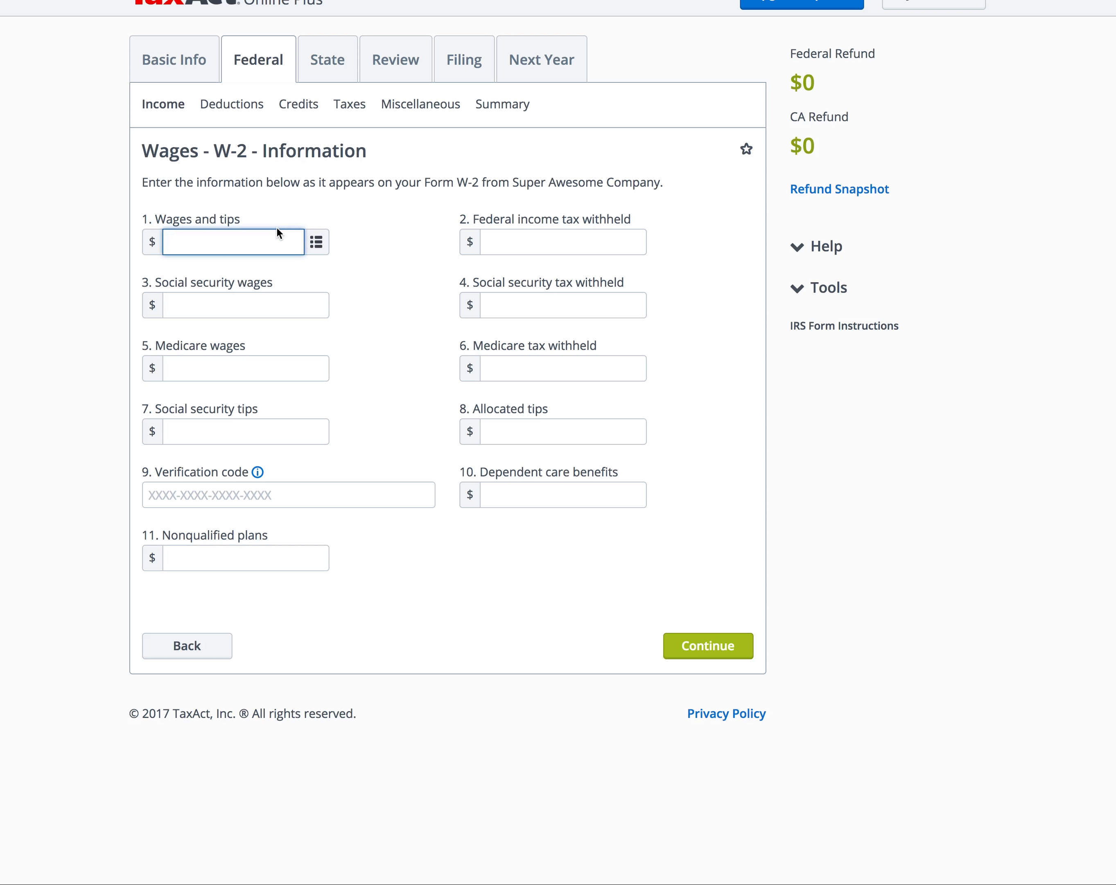
# Step: Fill W-2 boxes: wages 62714, federal withholding 10126, SS wages 62714, SS tax 3888, Medicare tax 1817
pyautogui.write('62714')
pyautogui.press('Tab')
pyautogui.write('10126')
pyautogui.press('Tab')
pyautogui.write('6271')
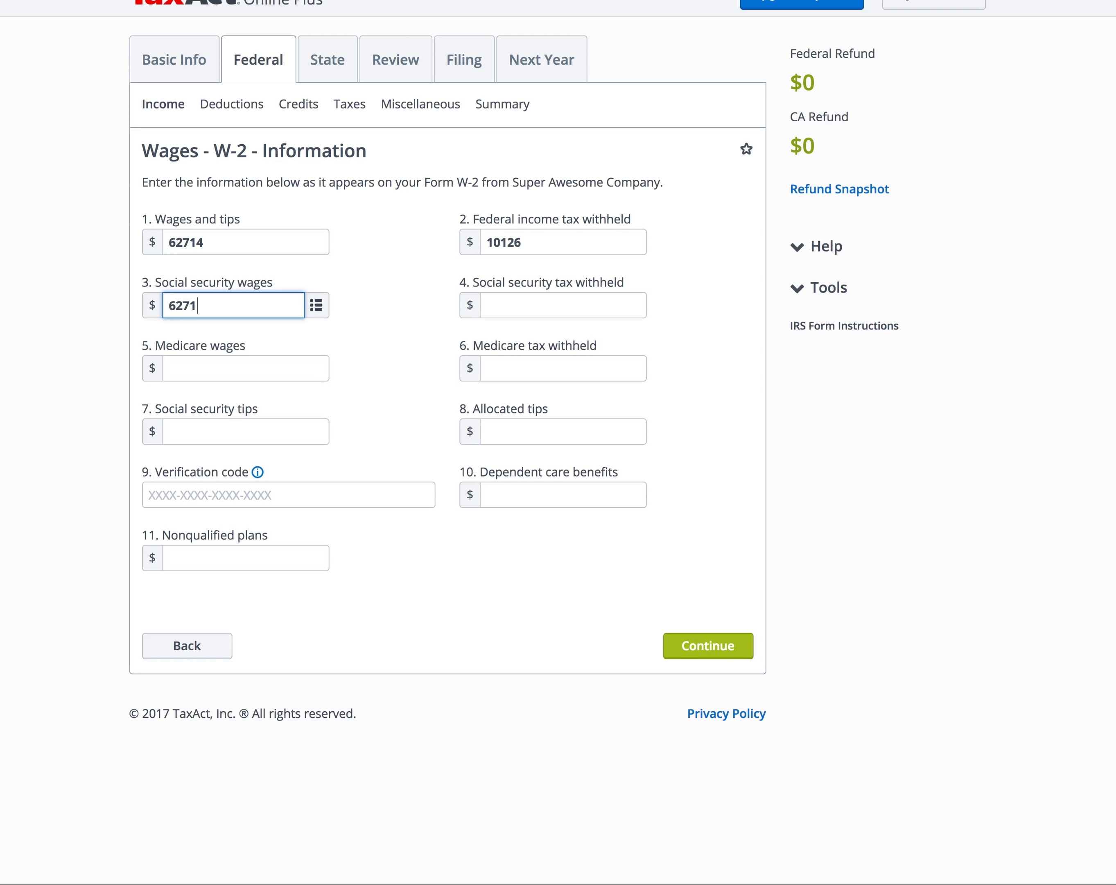
pyautogui.write('4')
pyautogui.press('Tab')
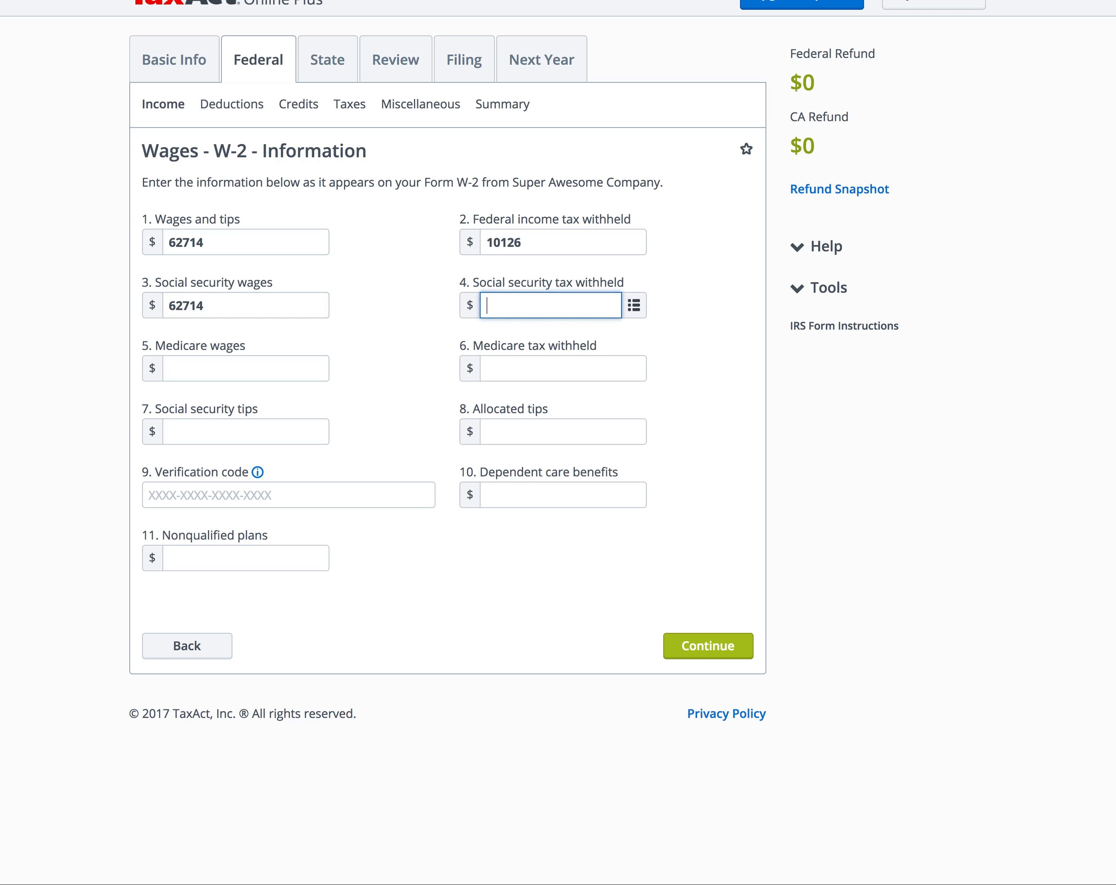
pyautogui.write('3888')
pyautogui.press('Tab')
pyautogui.write('62714')
pyautogui.press('Tab')
pyautogui.write('1817')
pyautogui.press('Tab')
pyautogui.press('Tab')
pyautogui.press('Tab')
pyautogui.press('Tab')
pyautogui.press('Tab')
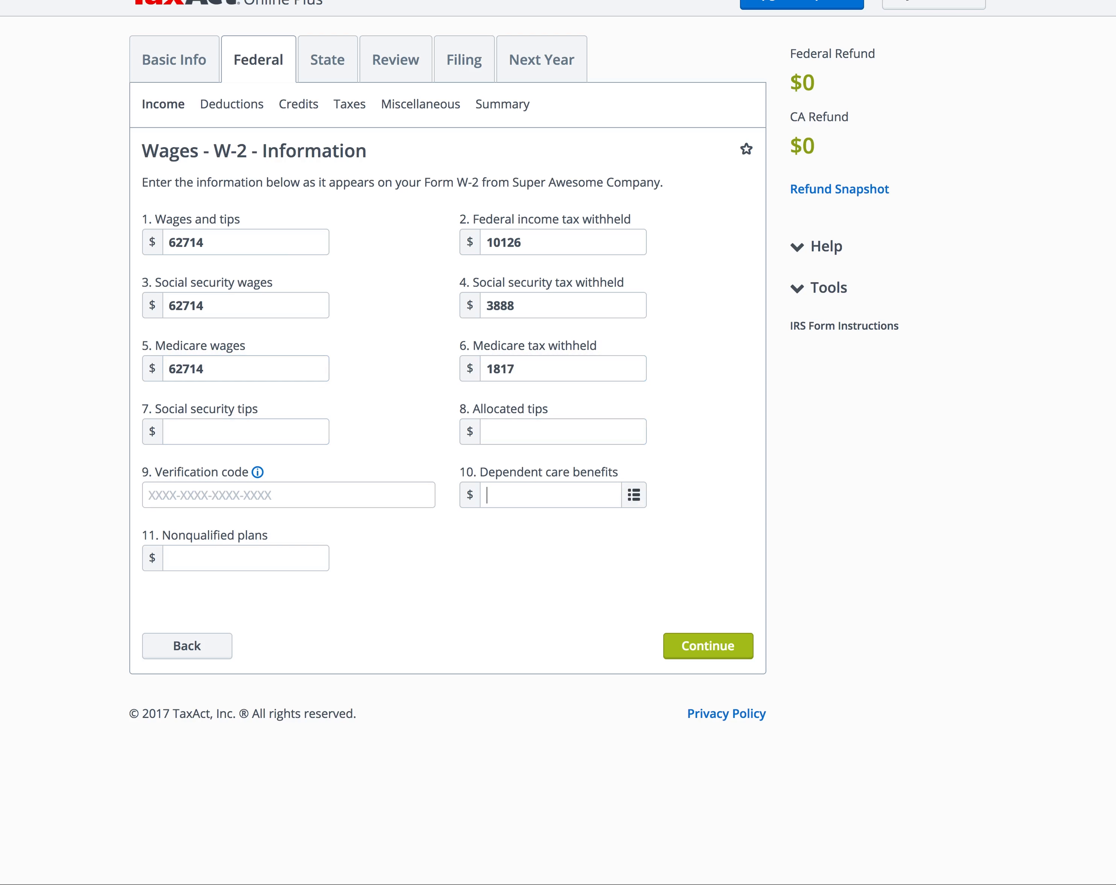
pyautogui.press('Return')
pyautogui.press('Tab')
pyautogui.write('555-5521234')
pyautogui.press('Tab')
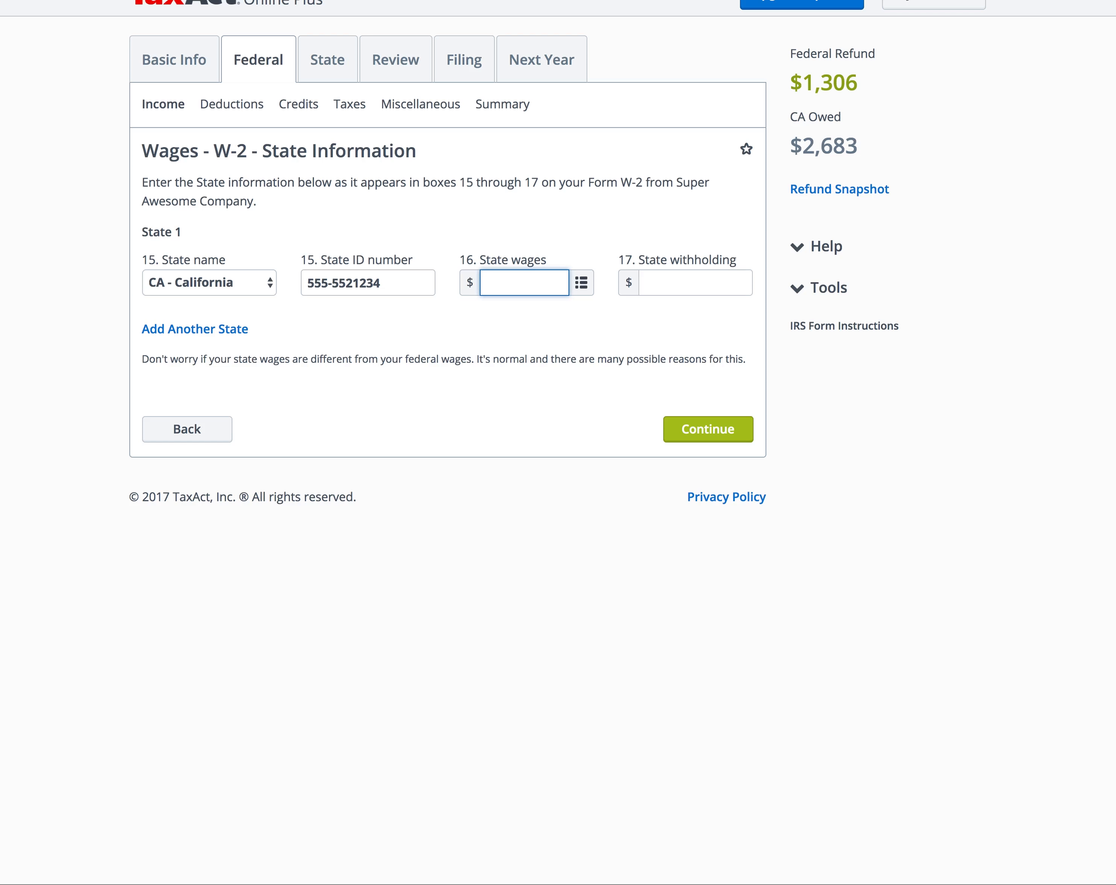
# Step: Enter California state wages of 59200 and state withholding of 3397
pyautogui.write('59200')
pyautogui.press('Tab')
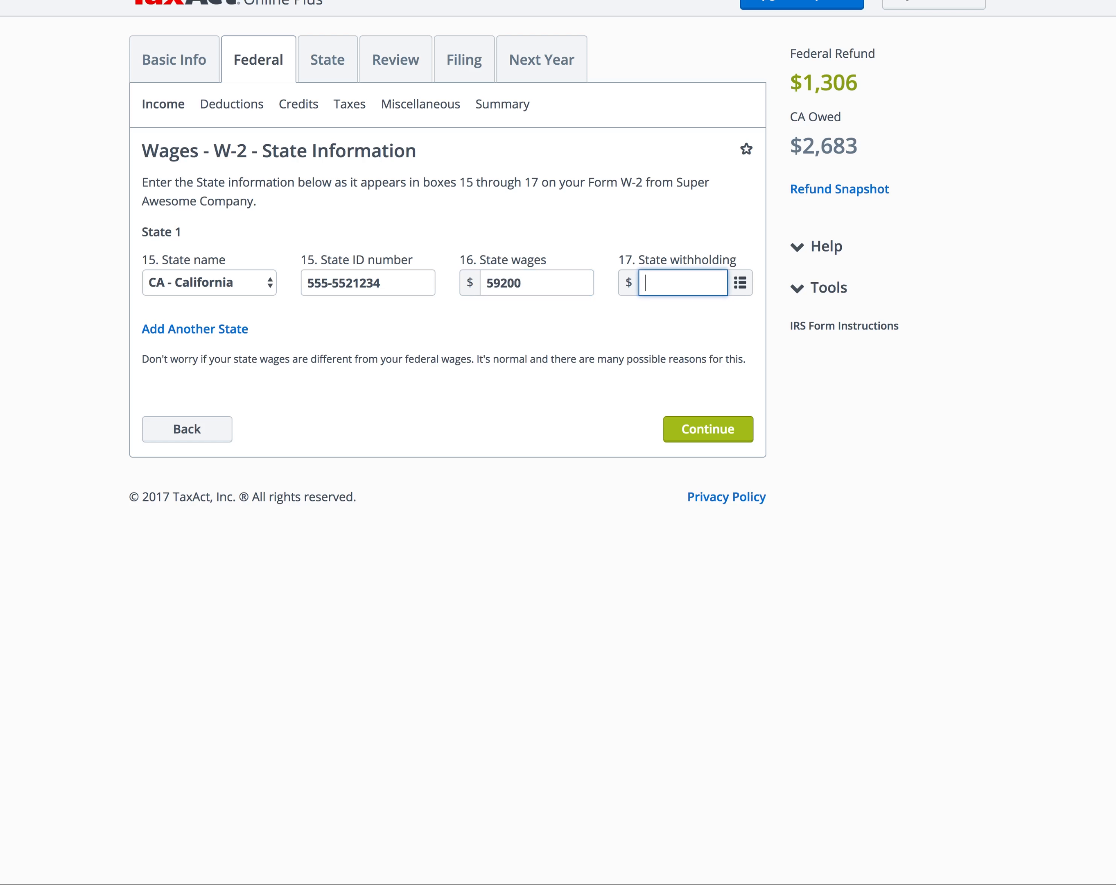
pyautogui.write('3397')
pyautogui.click(698, 437)
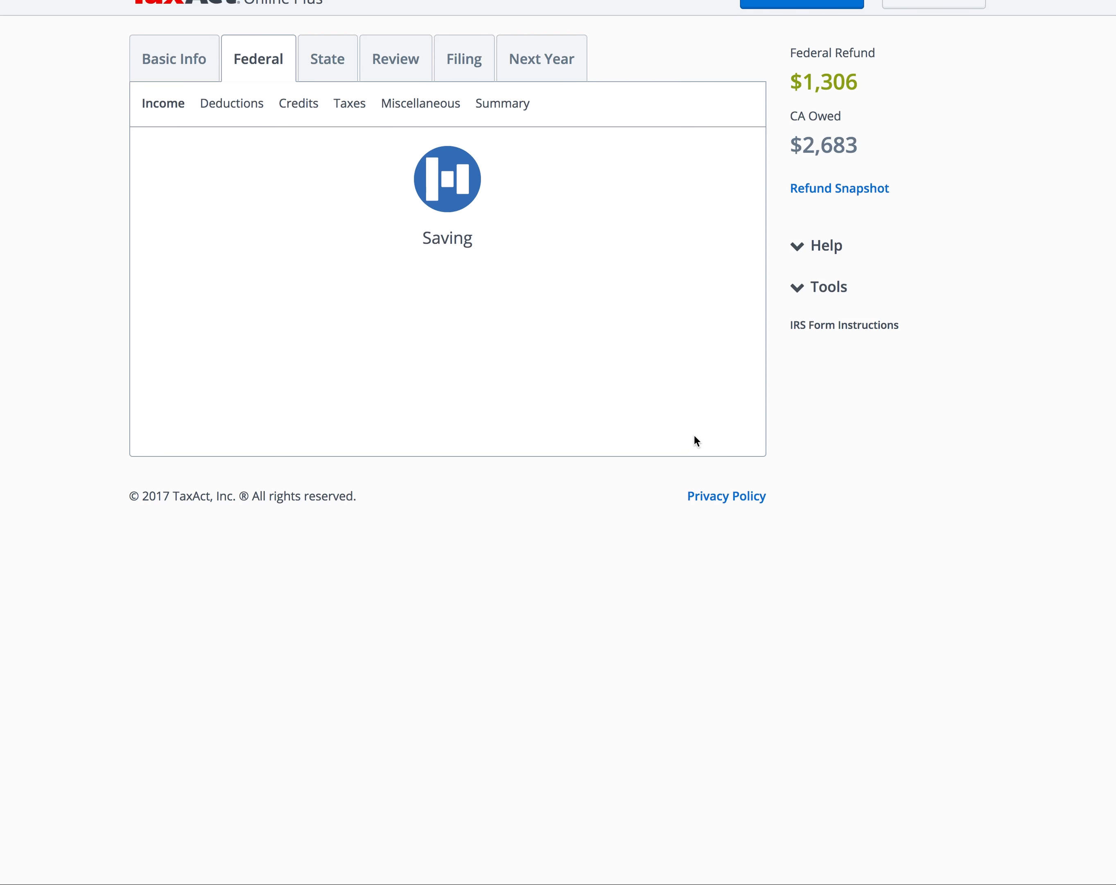
# Step: Pass the Other Information page, choose to fix alerts now, and finish the W-2 summary
pyautogui.scroll(-5, 596, 353)
pyautogui.click(684, 756)
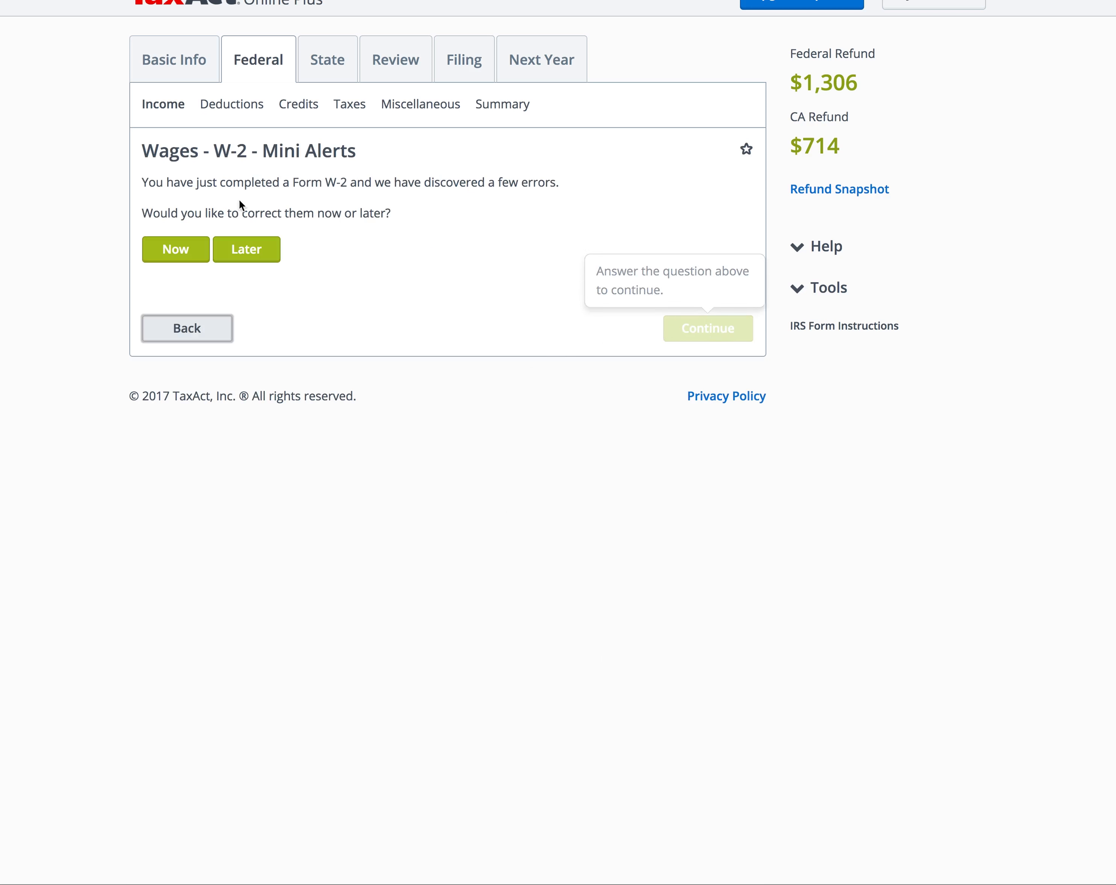
pyautogui.click(190, 258)
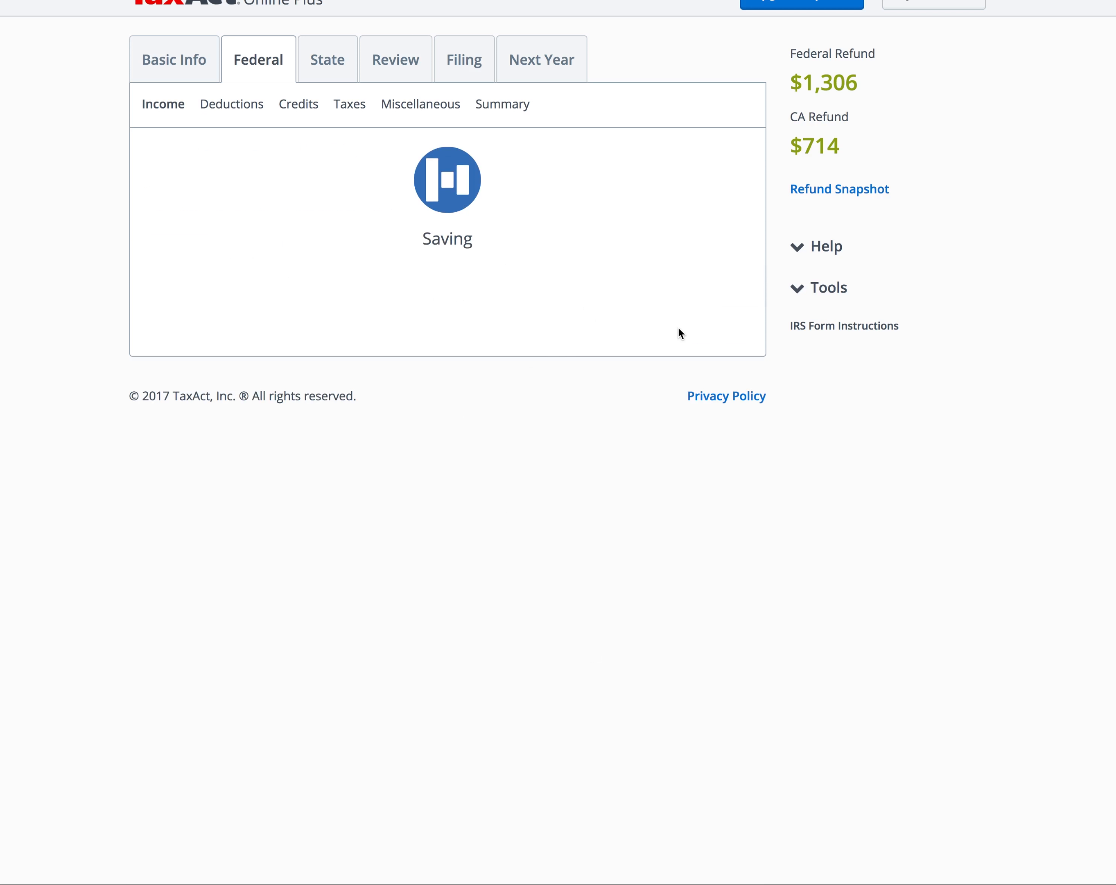
pyautogui.click(717, 468)
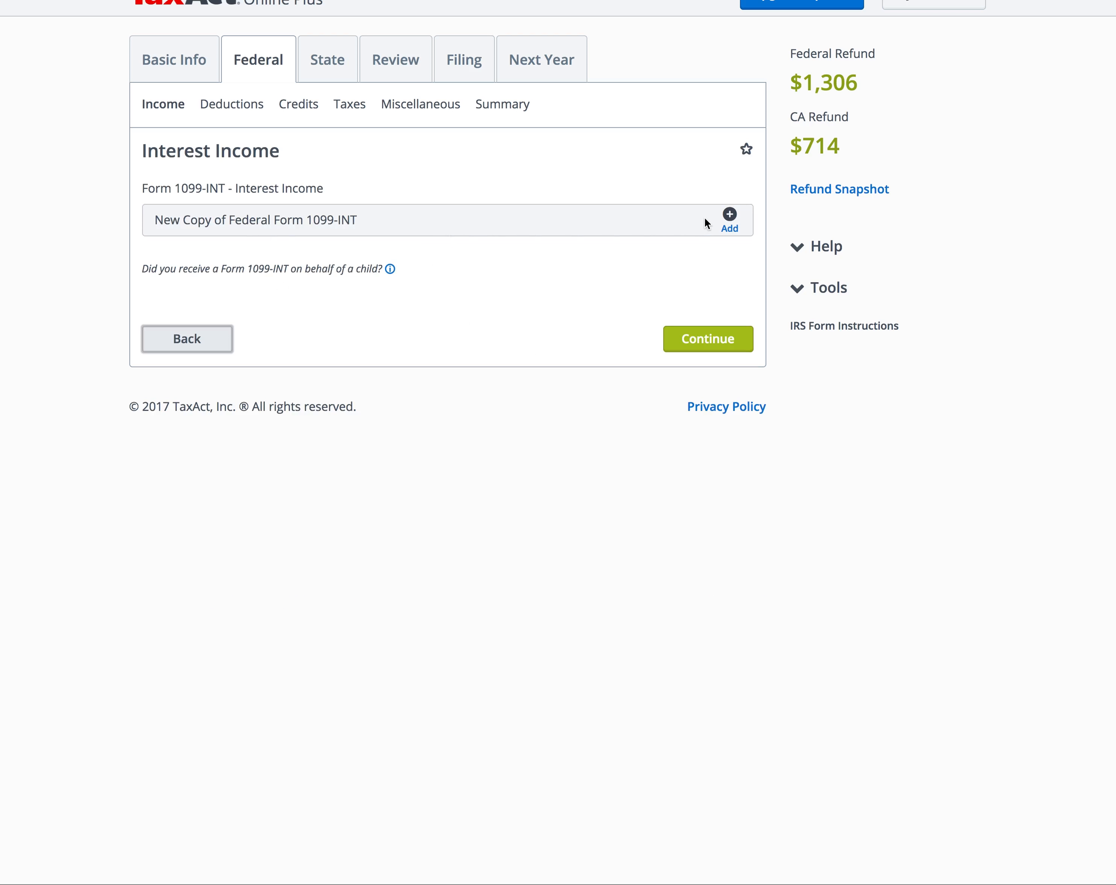
# Step: Start a guided 1099-INT with payer USAA and the payer's ID number
pyautogui.click(730, 218)
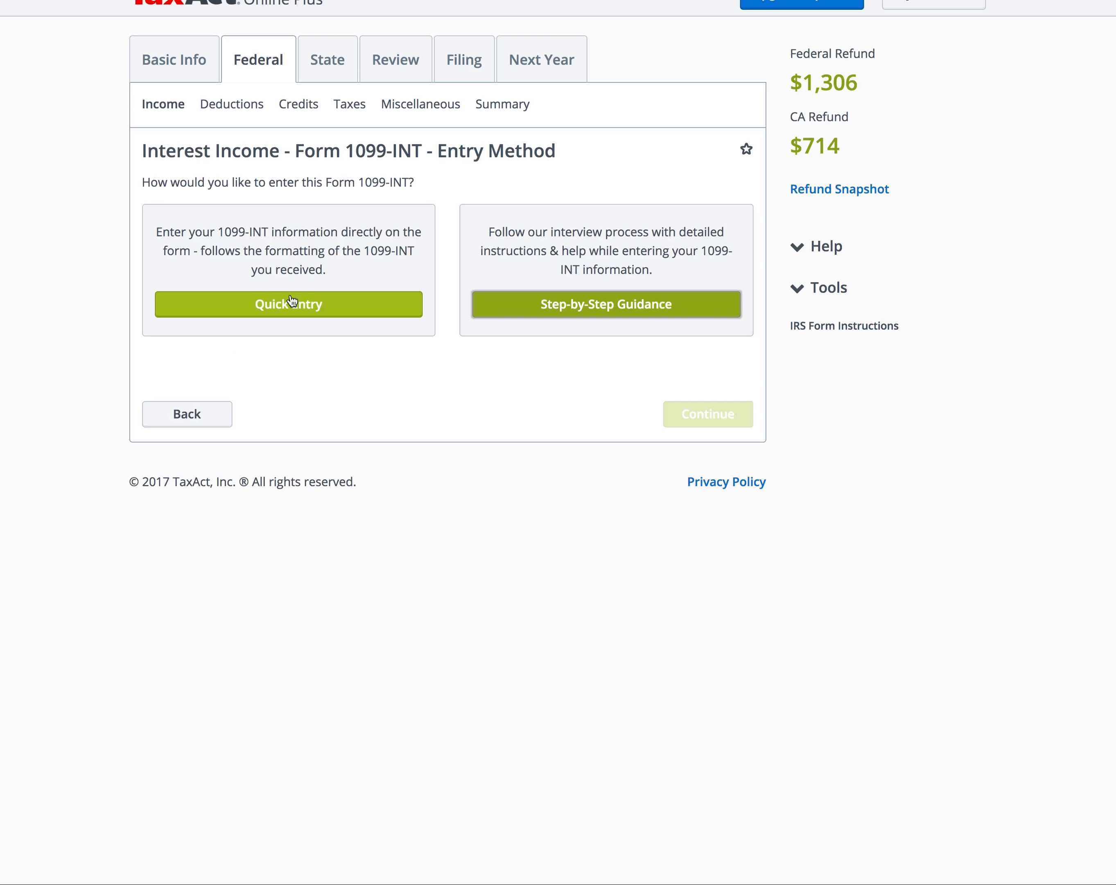
pyautogui.click(579, 305)
pyautogui.write('USAA')
pyautogui.press('Tab')
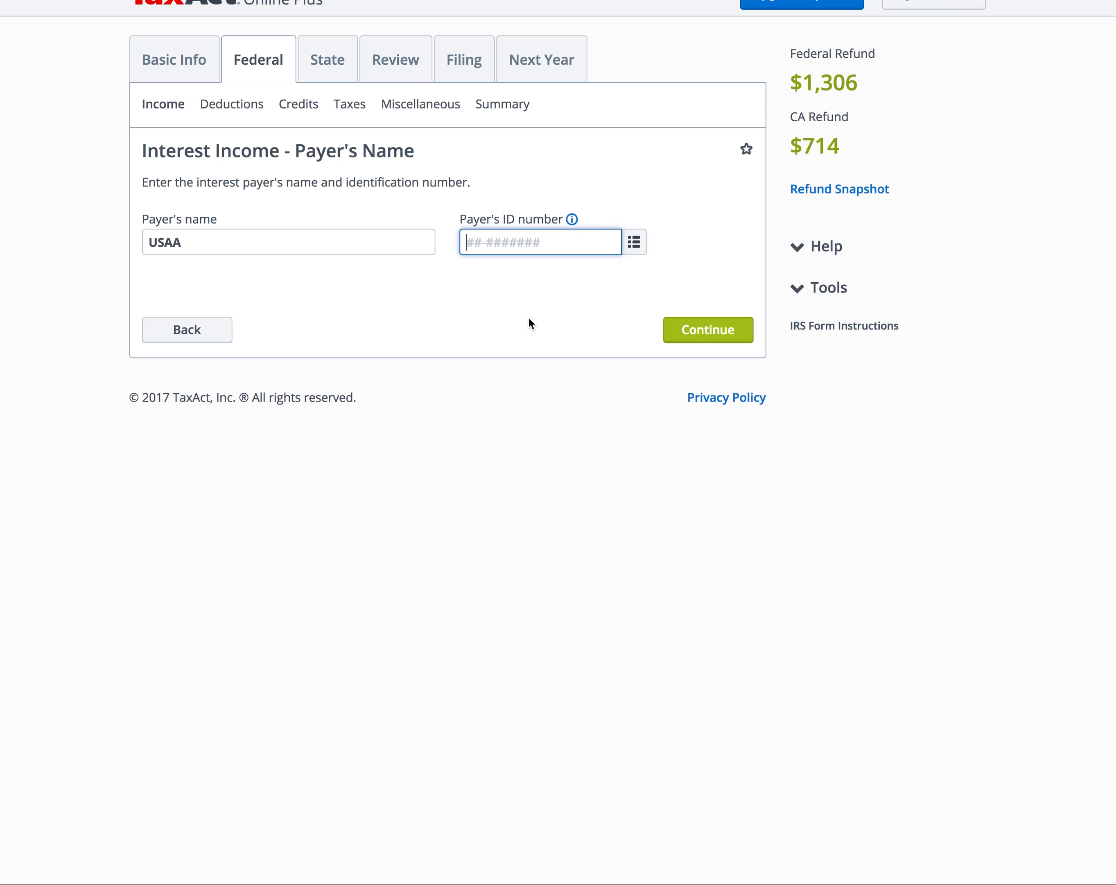
pyautogui.click(697, 329)
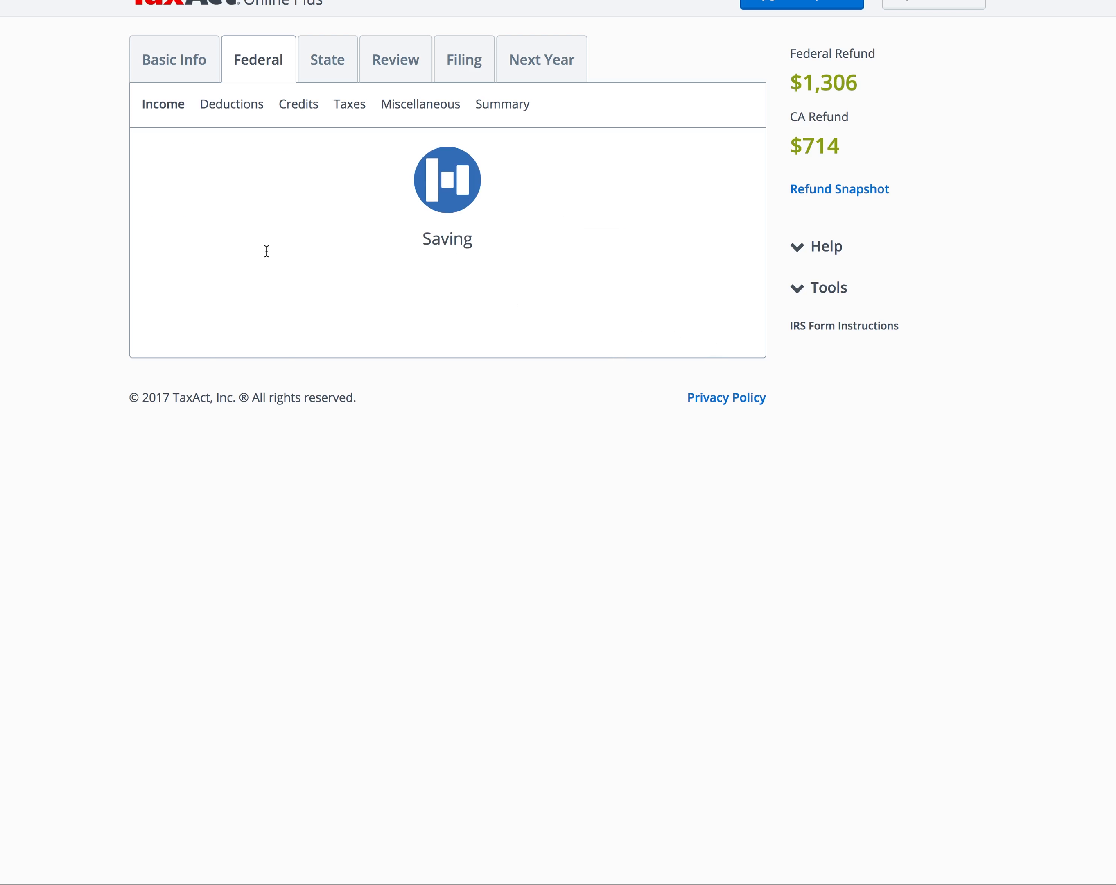
# Step: Enter $109 interest income, skip the optional interest pages, and report no state tax-exempt interest
pyautogui.write('109')
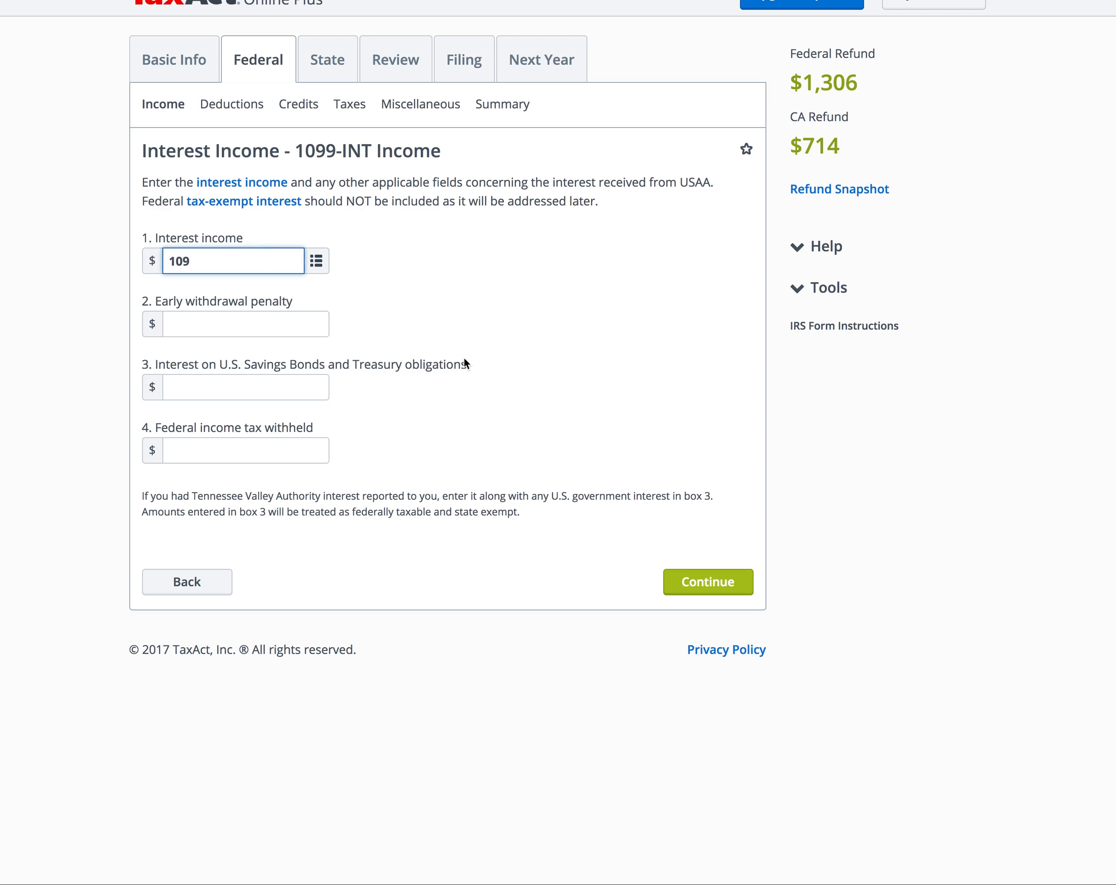
pyautogui.click(707, 581)
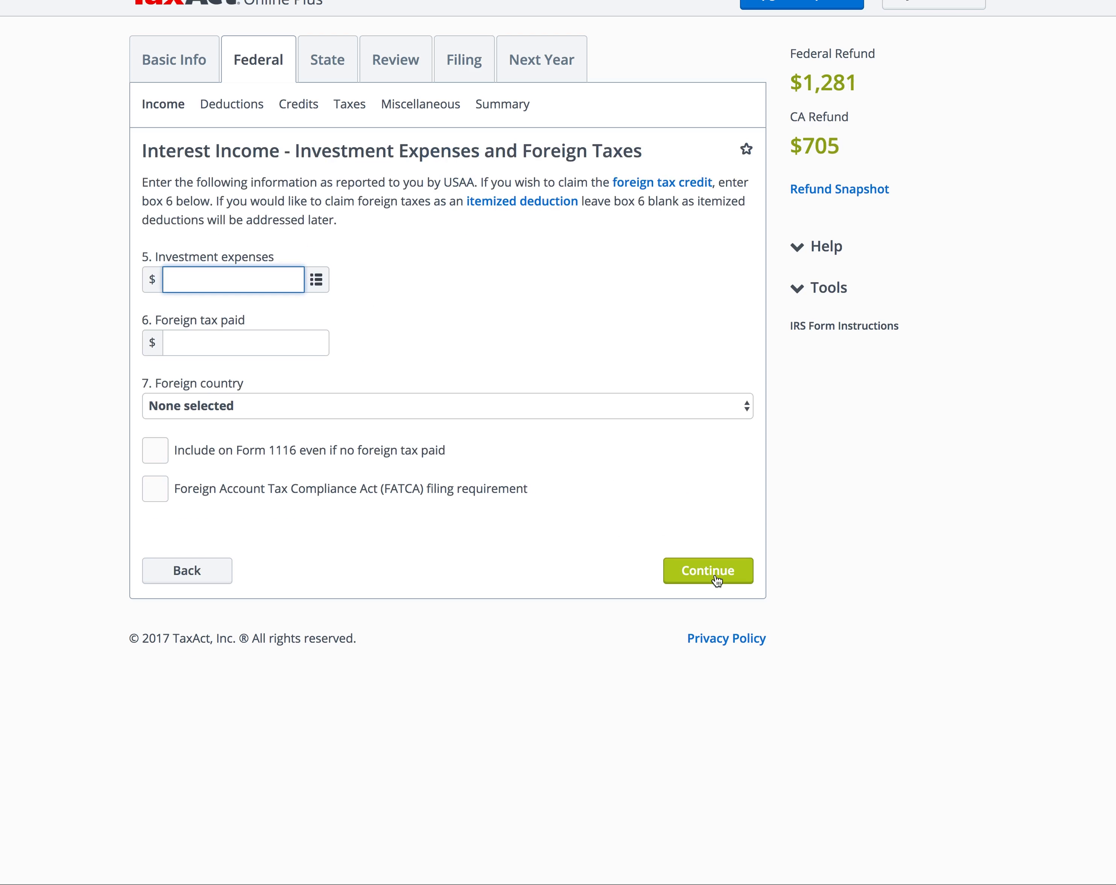
pyautogui.click(715, 574)
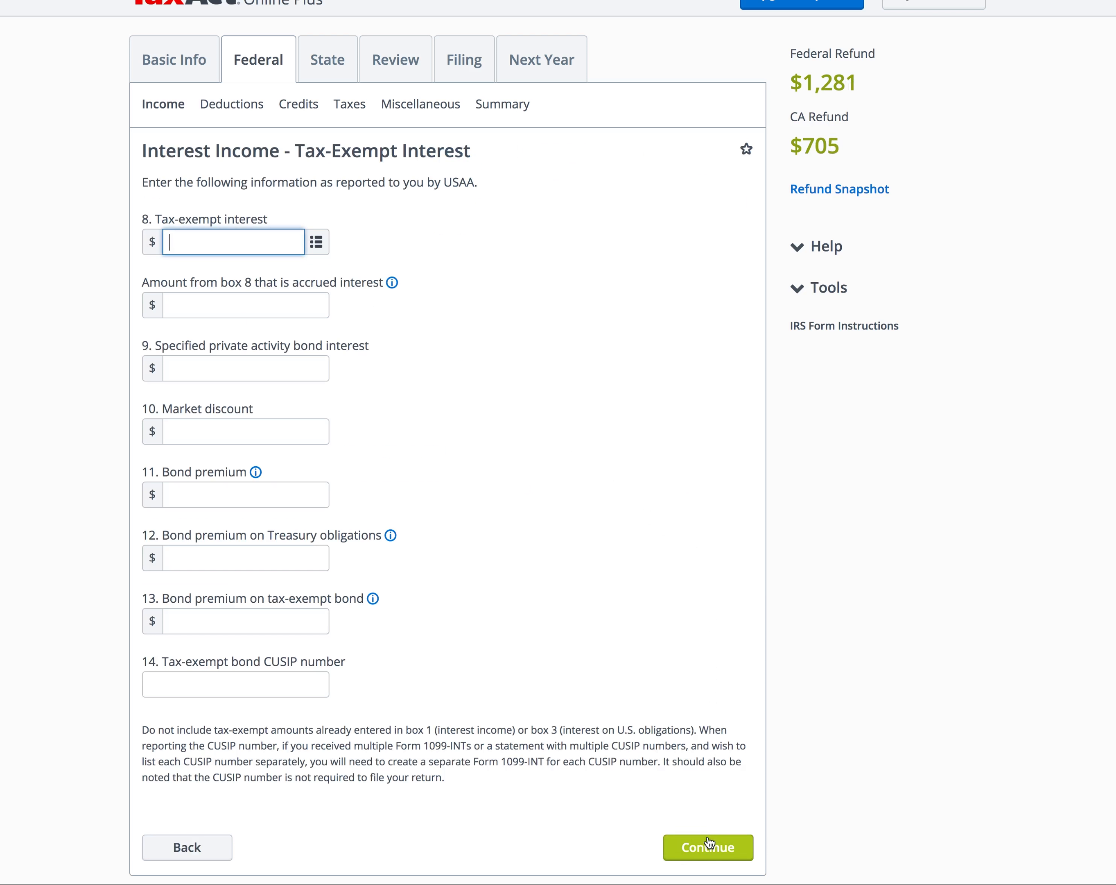
pyautogui.click(710, 846)
pyautogui.click(735, 391)
pyautogui.click(720, 398)
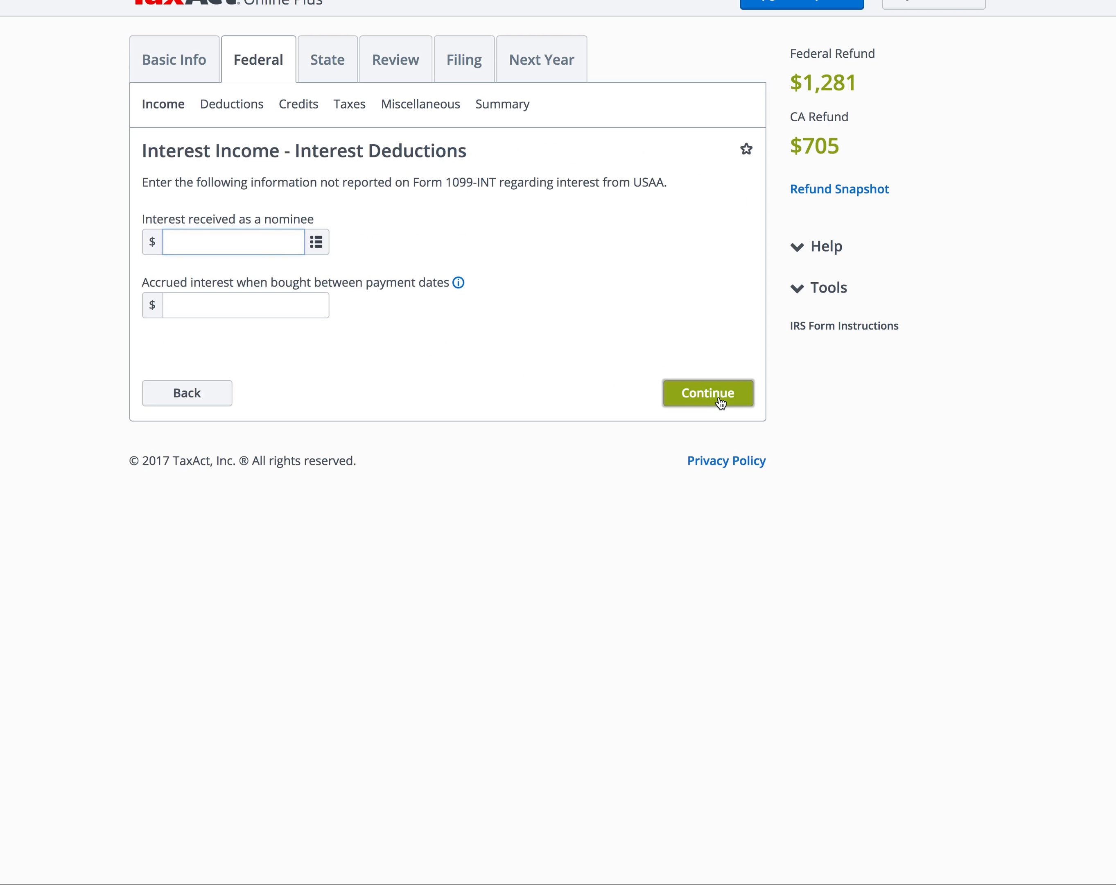
pyautogui.click(718, 300)
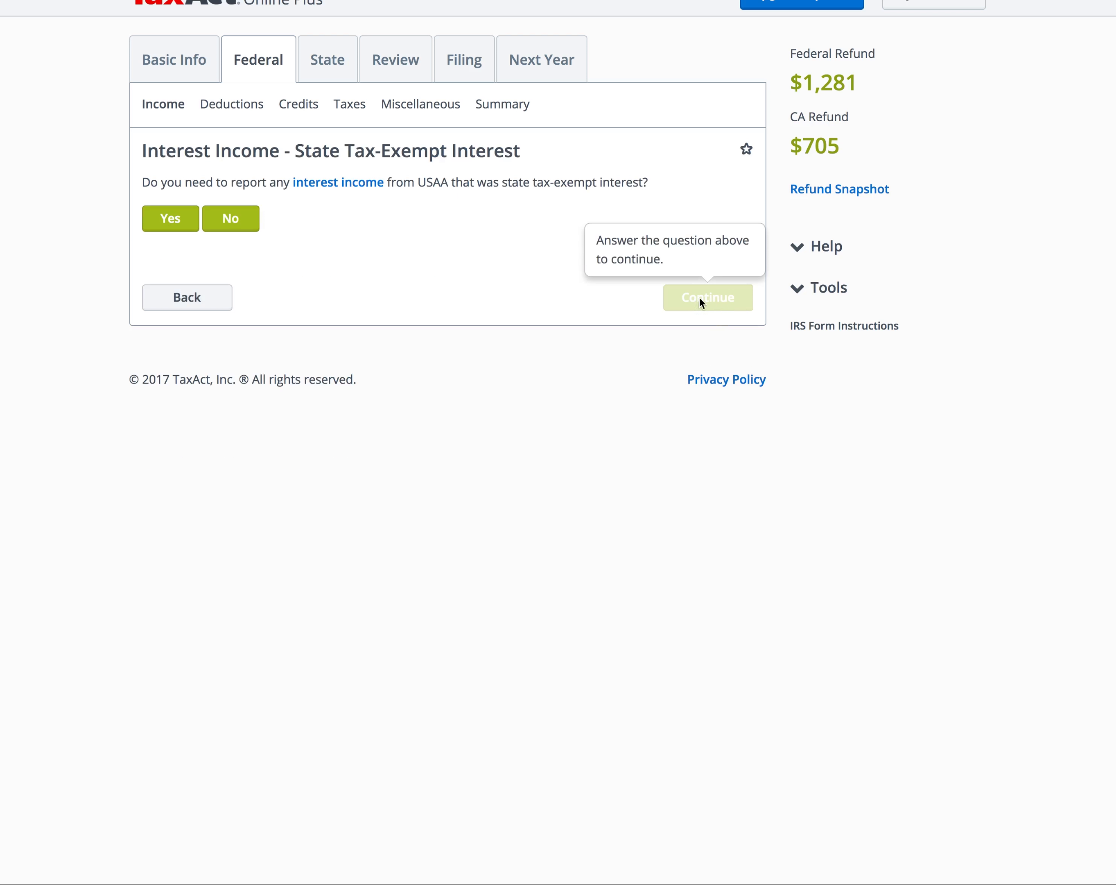
pyautogui.click(259, 216)
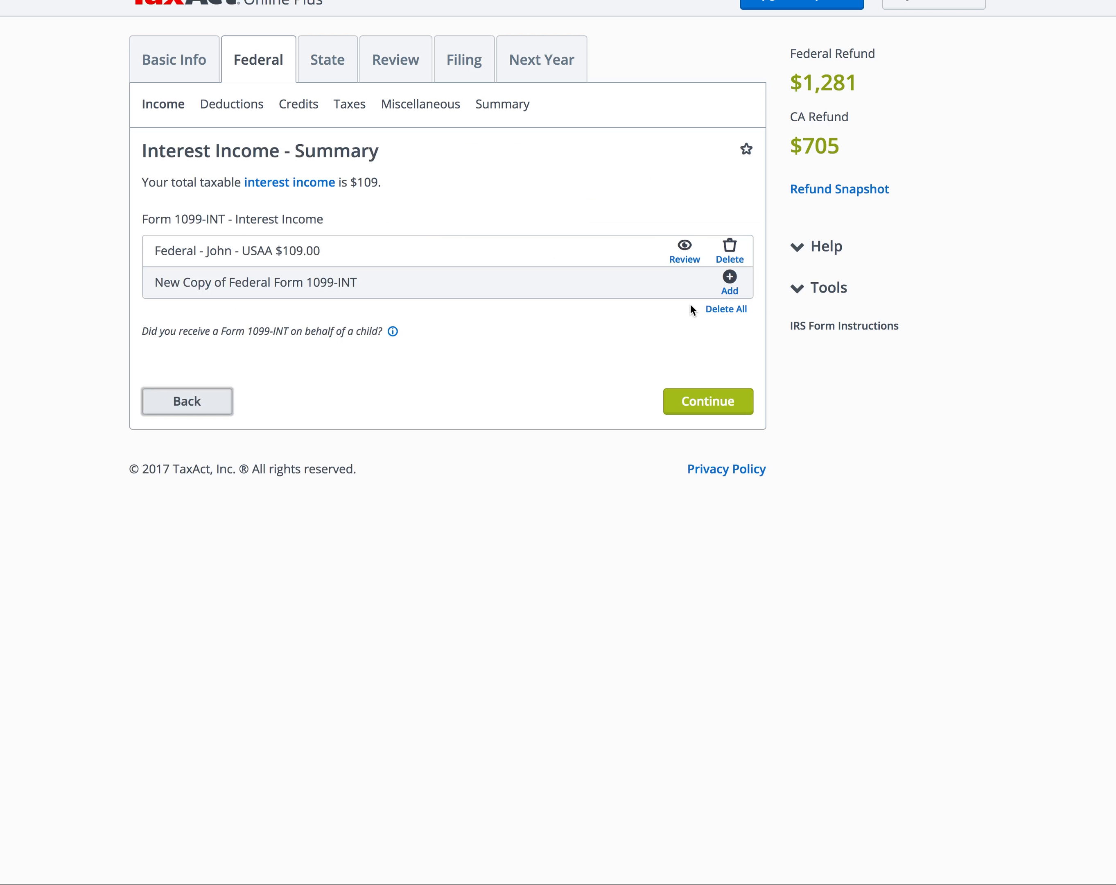
# Step: Accept the interest and income summaries, reporting no estimated tax payments
pyautogui.click(721, 411)
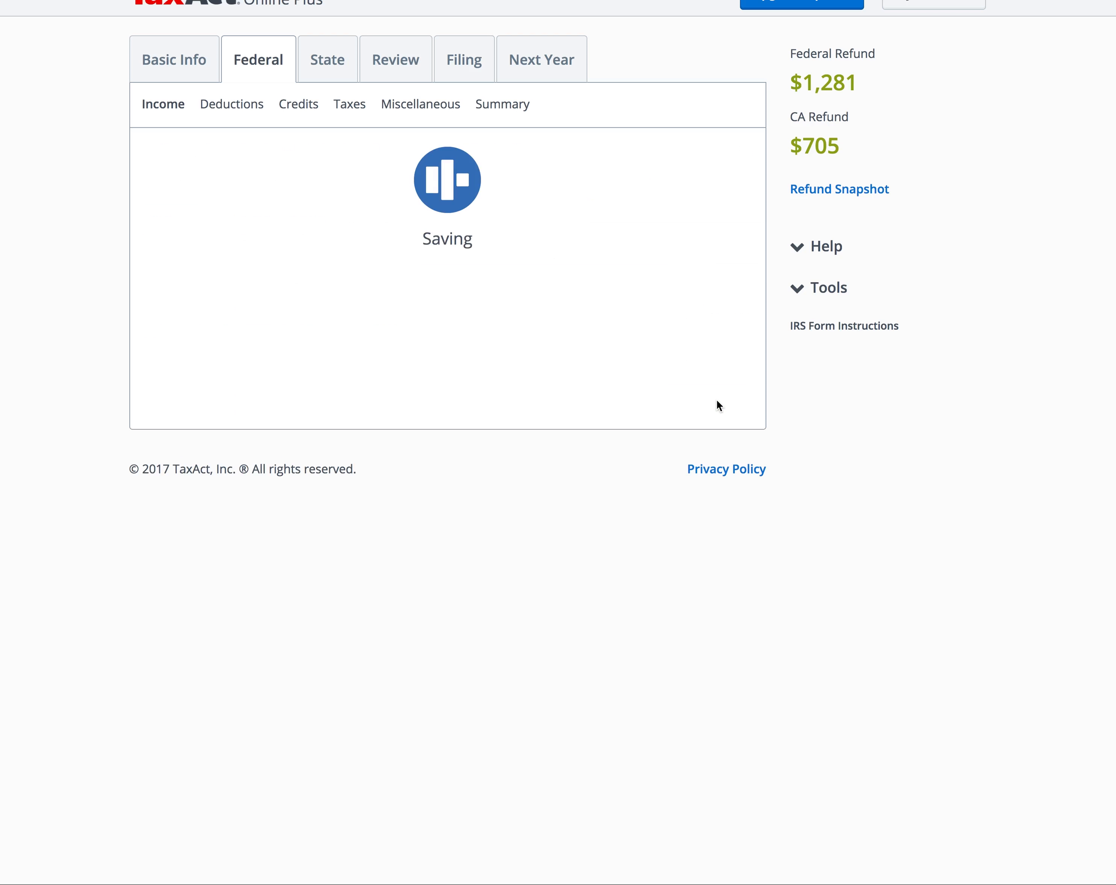
pyautogui.click(228, 223)
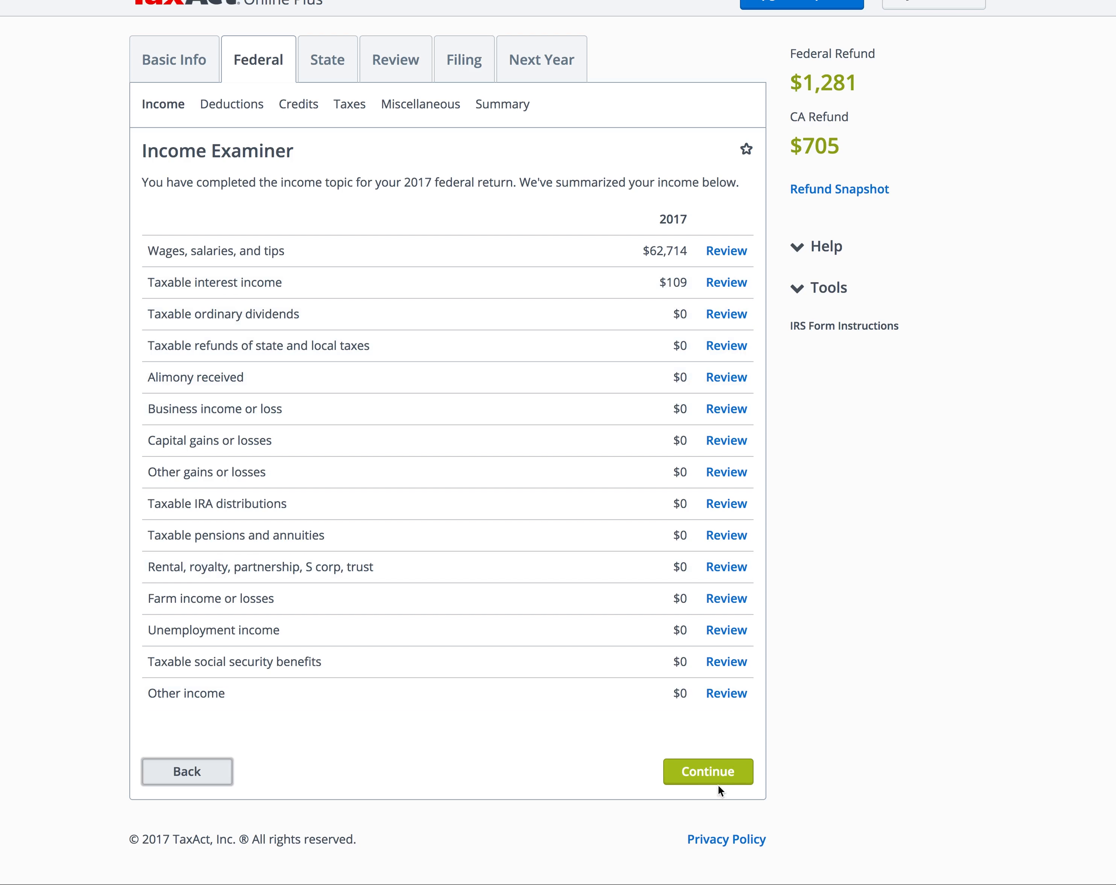
pyautogui.click(713, 770)
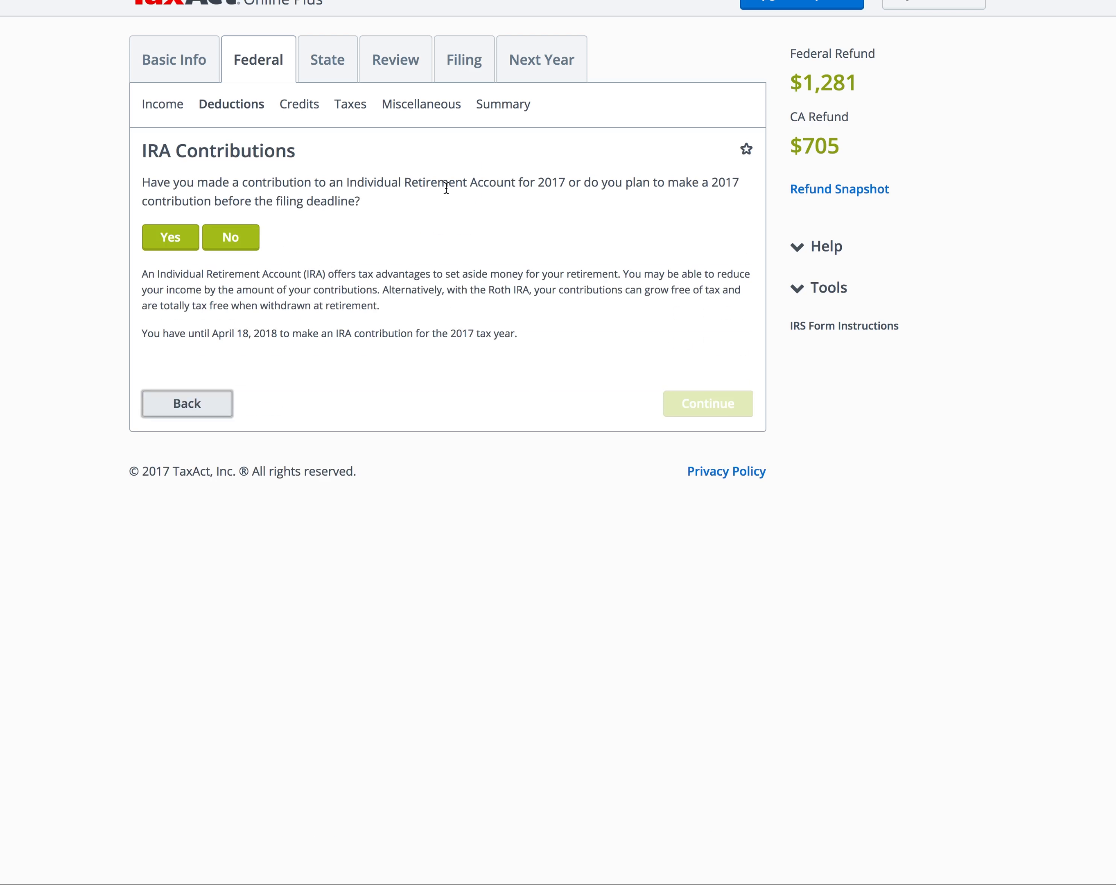
# Step: Record a 2017 Roth IRA contribution of $5,500 and move to the next deductions topic
pyautogui.click(188, 234)
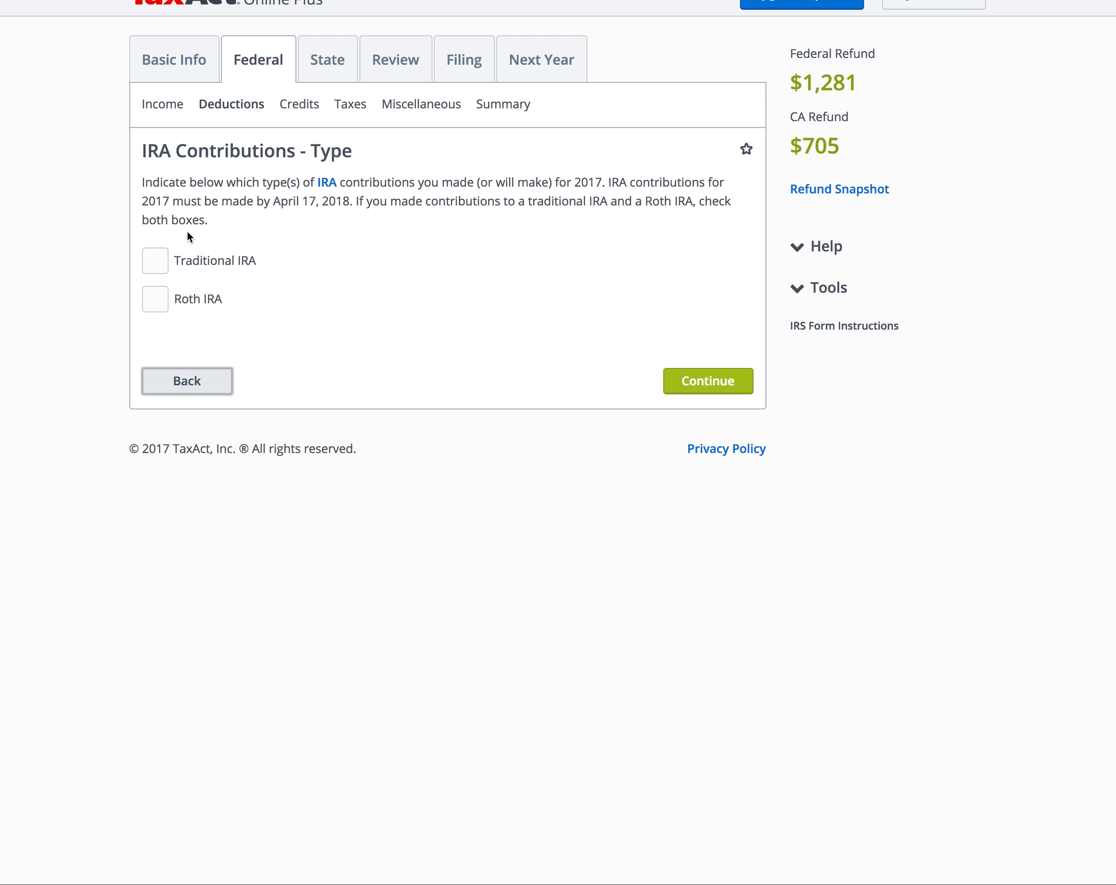
pyautogui.click(164, 295)
pyautogui.click(717, 384)
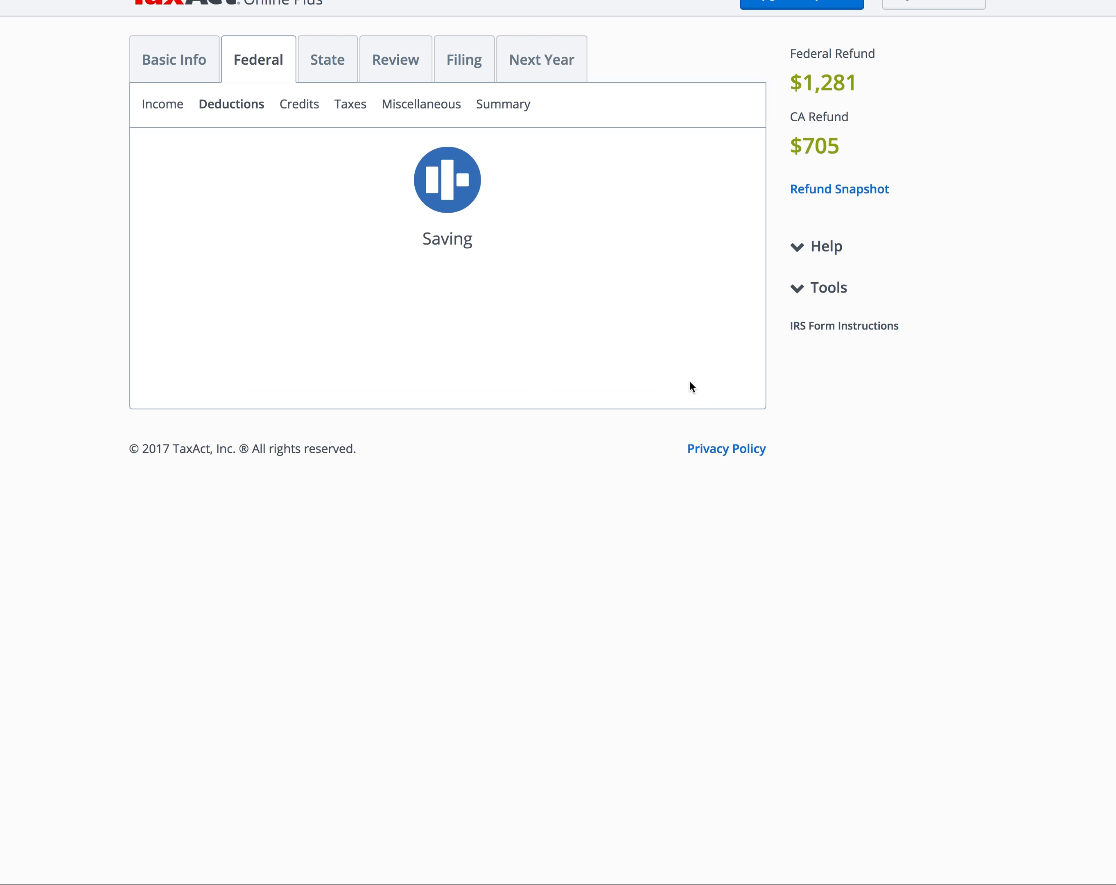
pyautogui.click(702, 553)
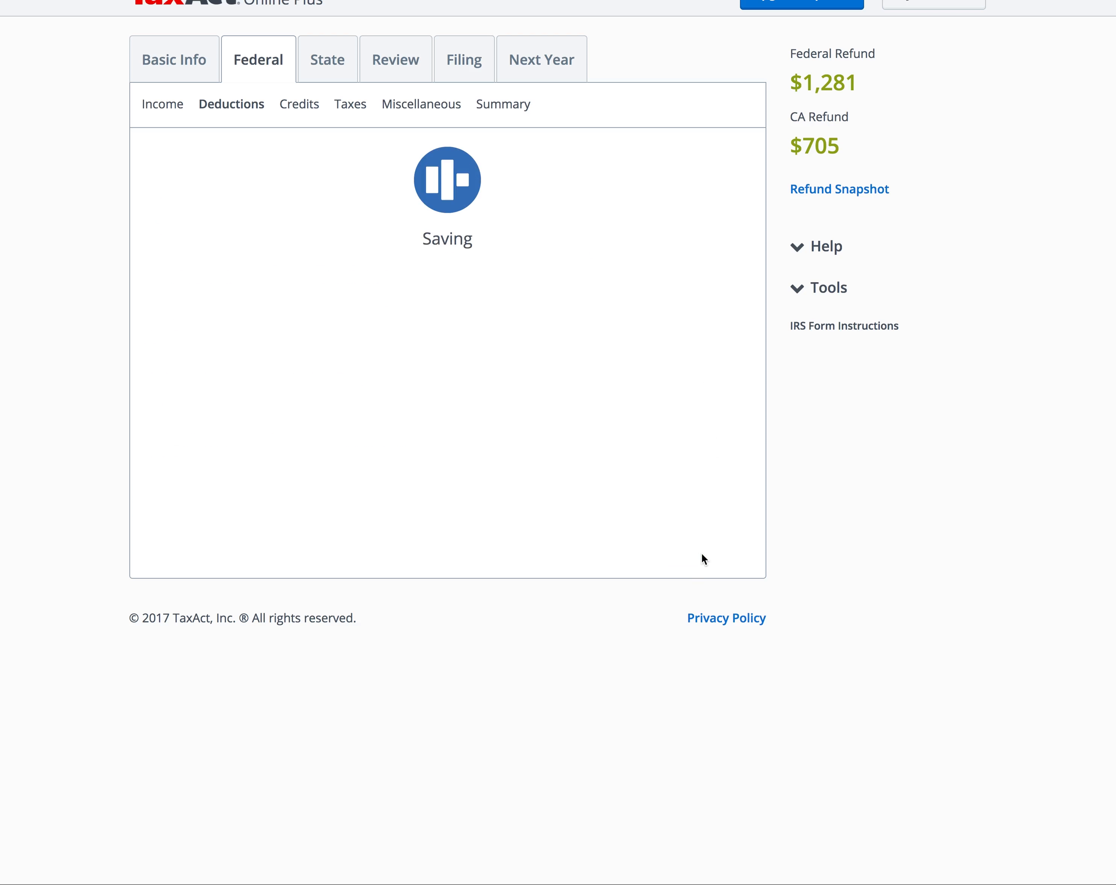
pyautogui.write('5500')
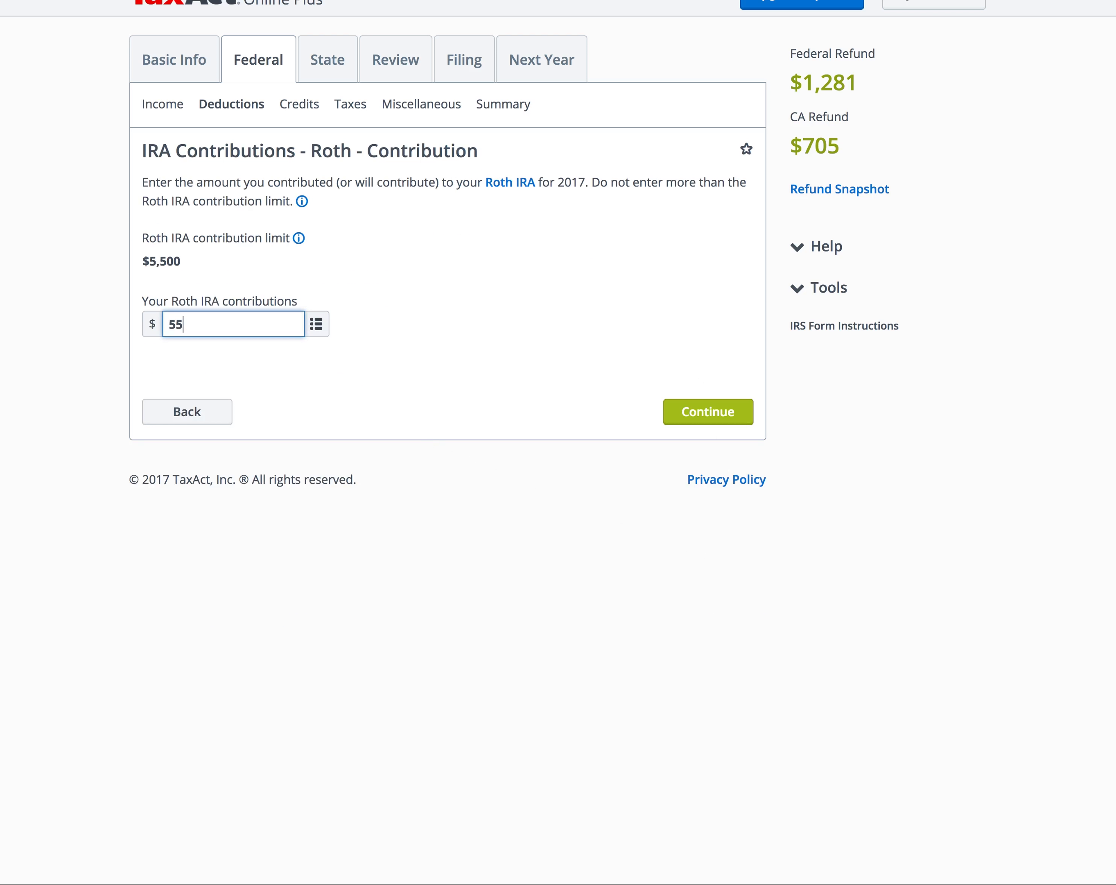
pyautogui.click(687, 420)
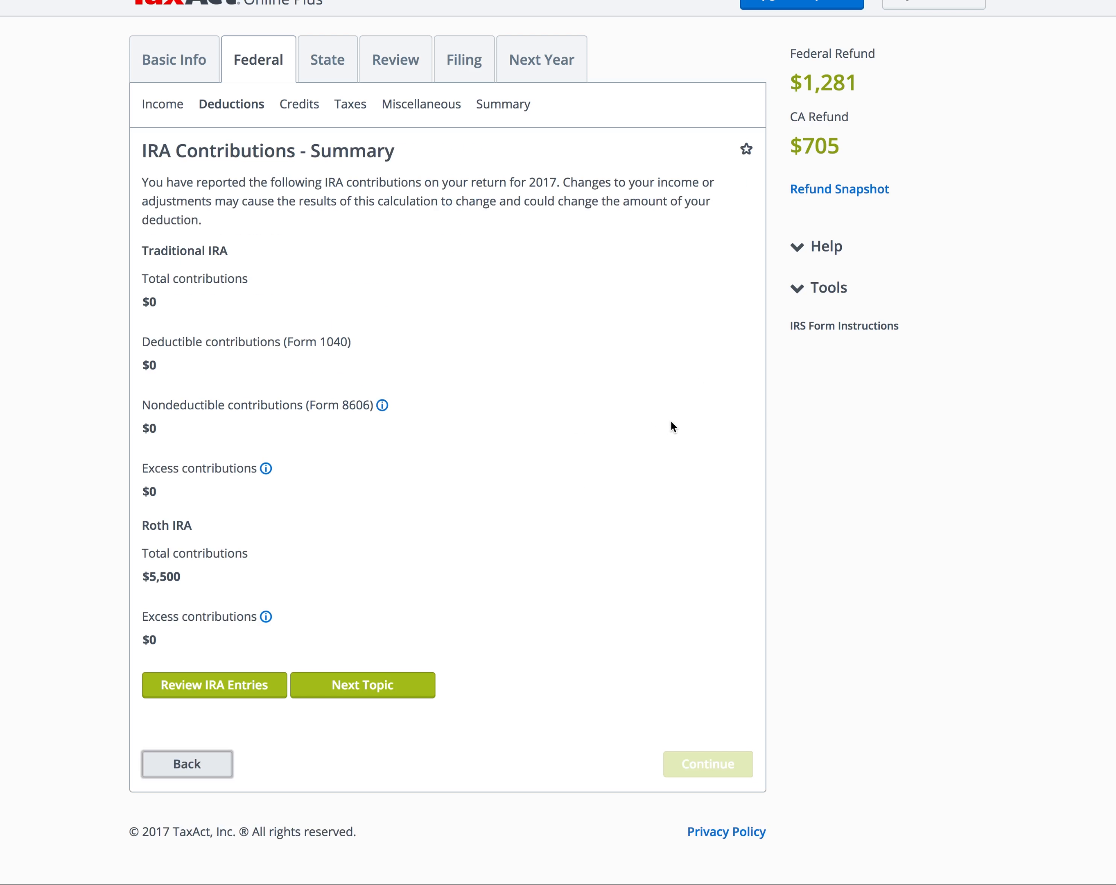
pyautogui.click(362, 685)
# Step: Answer No to education expenses, other adjustments and medical and dental expenses
pyautogui.click(228, 257)
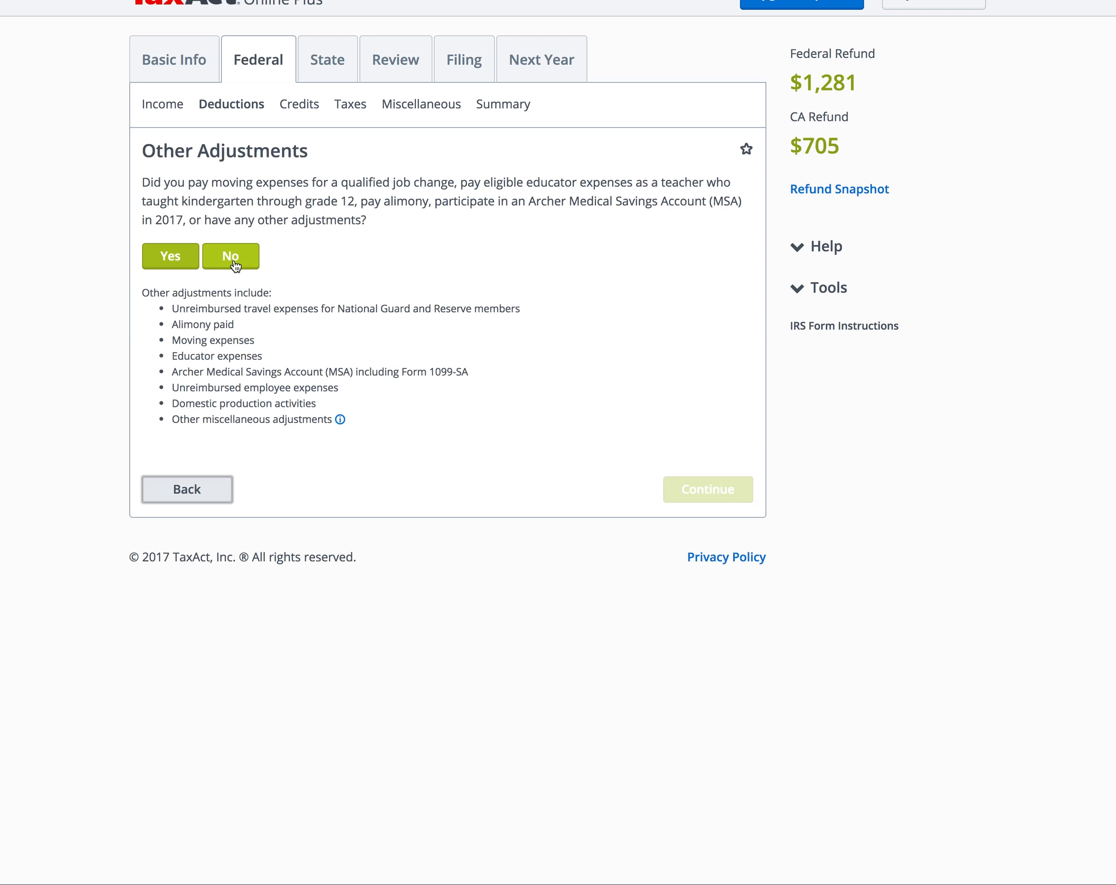
pyautogui.click(236, 265)
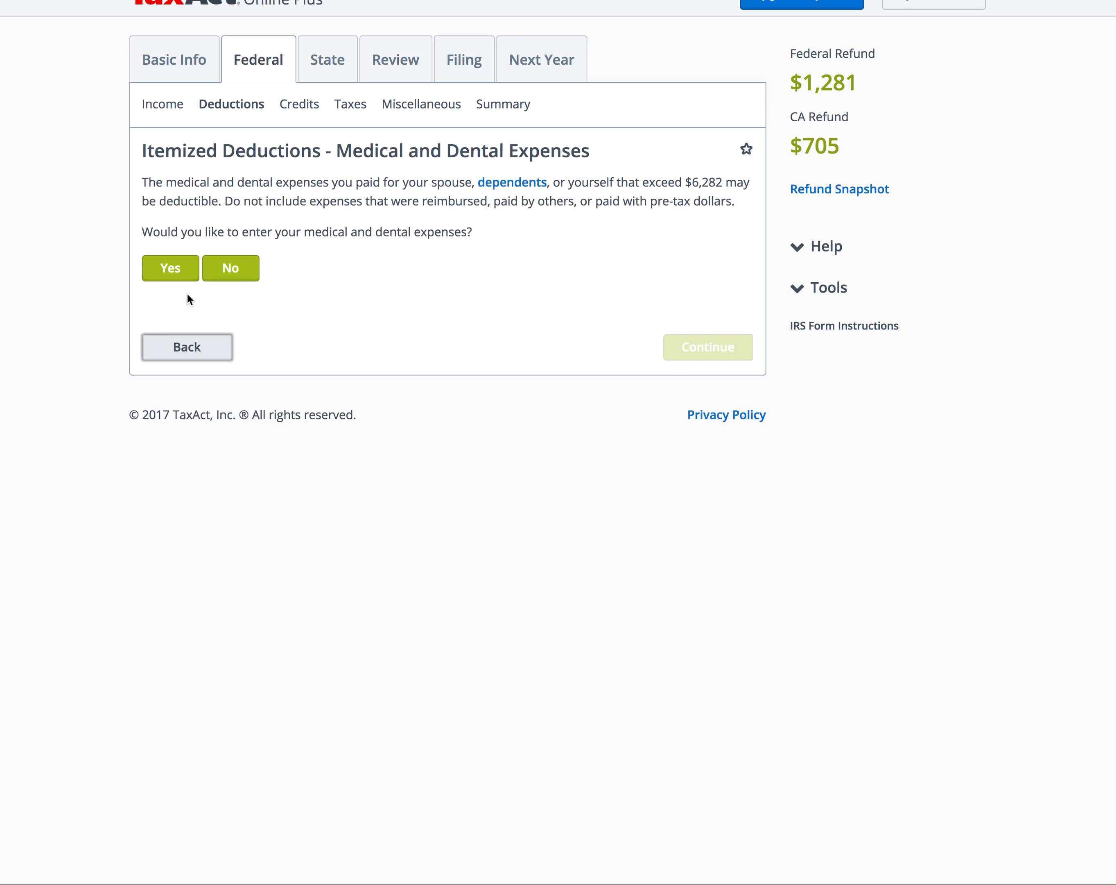
pyautogui.click(212, 273)
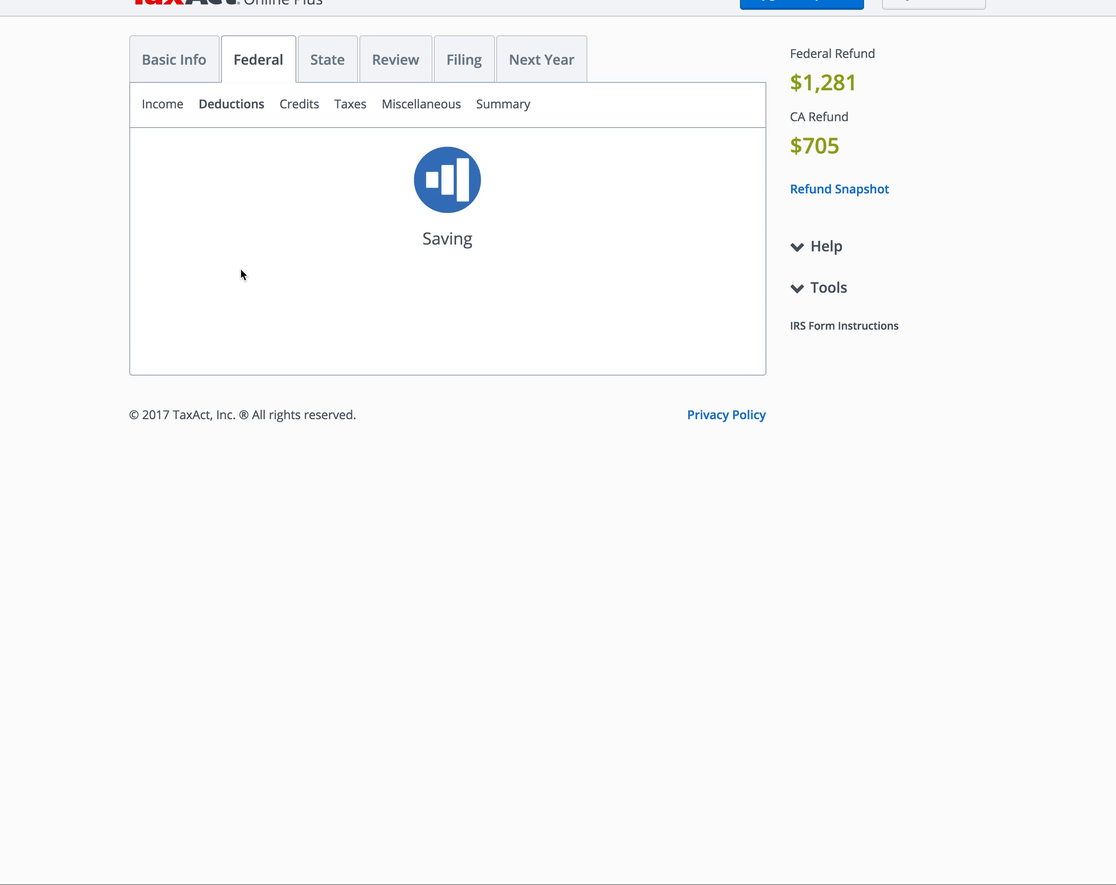
# Step: Enter taxes paid, accept the $3,397 state income taxes, and opt to calculate state sales tax
pyautogui.click(173, 226)
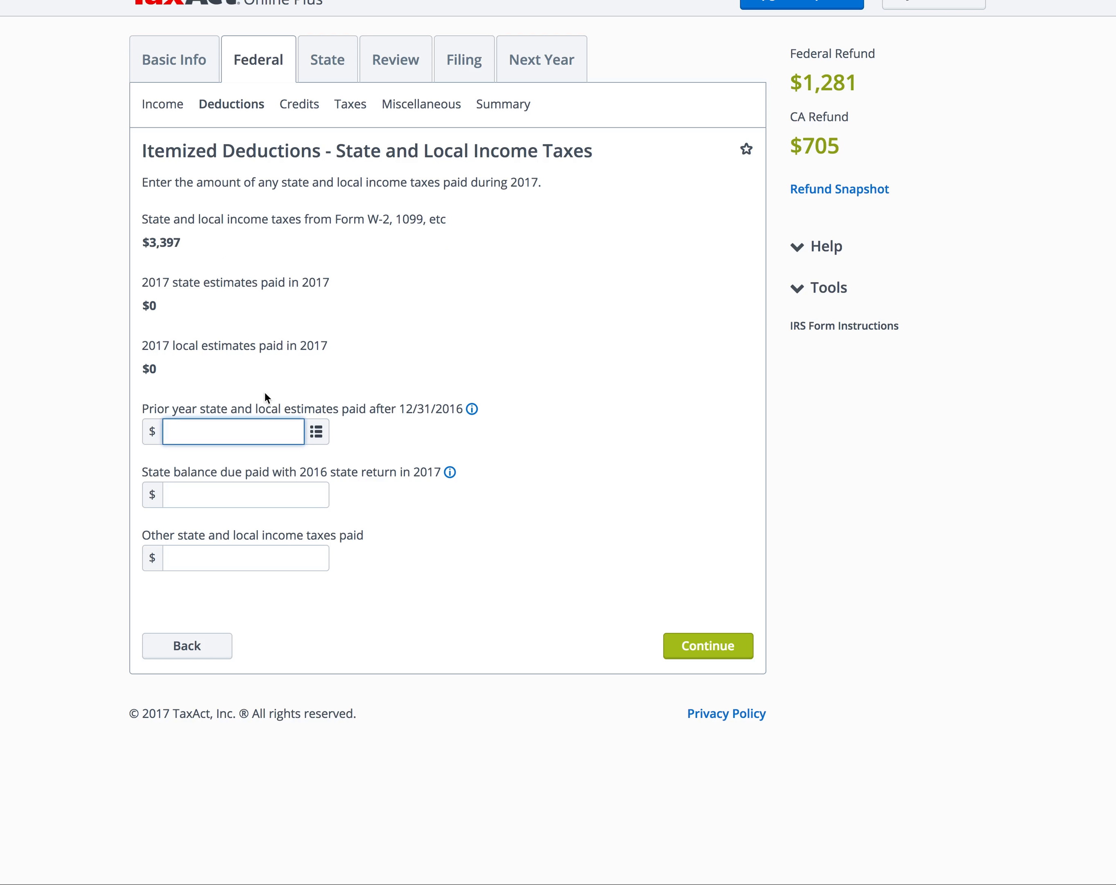
pyautogui.click(749, 649)
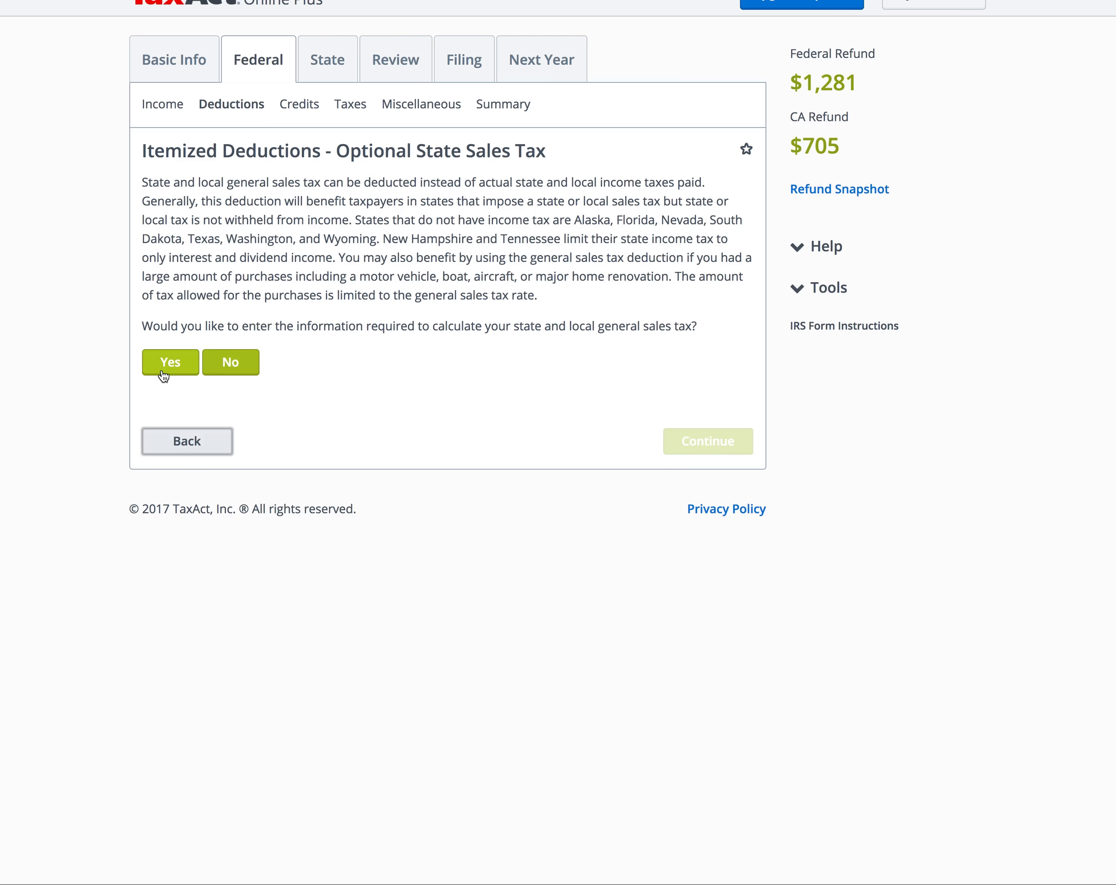
pyautogui.click(219, 372)
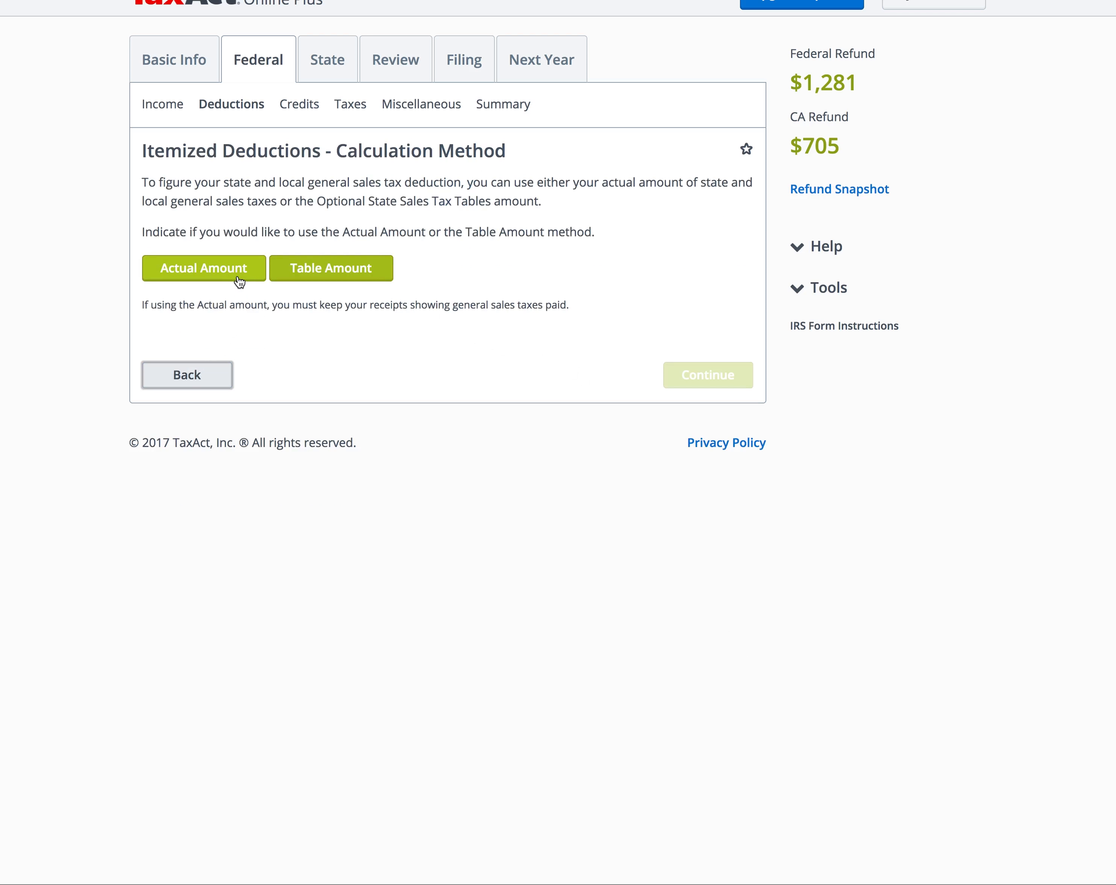
# Step: Use the table sales tax amount and record California as State #1 for 365 days
pyautogui.click(294, 274)
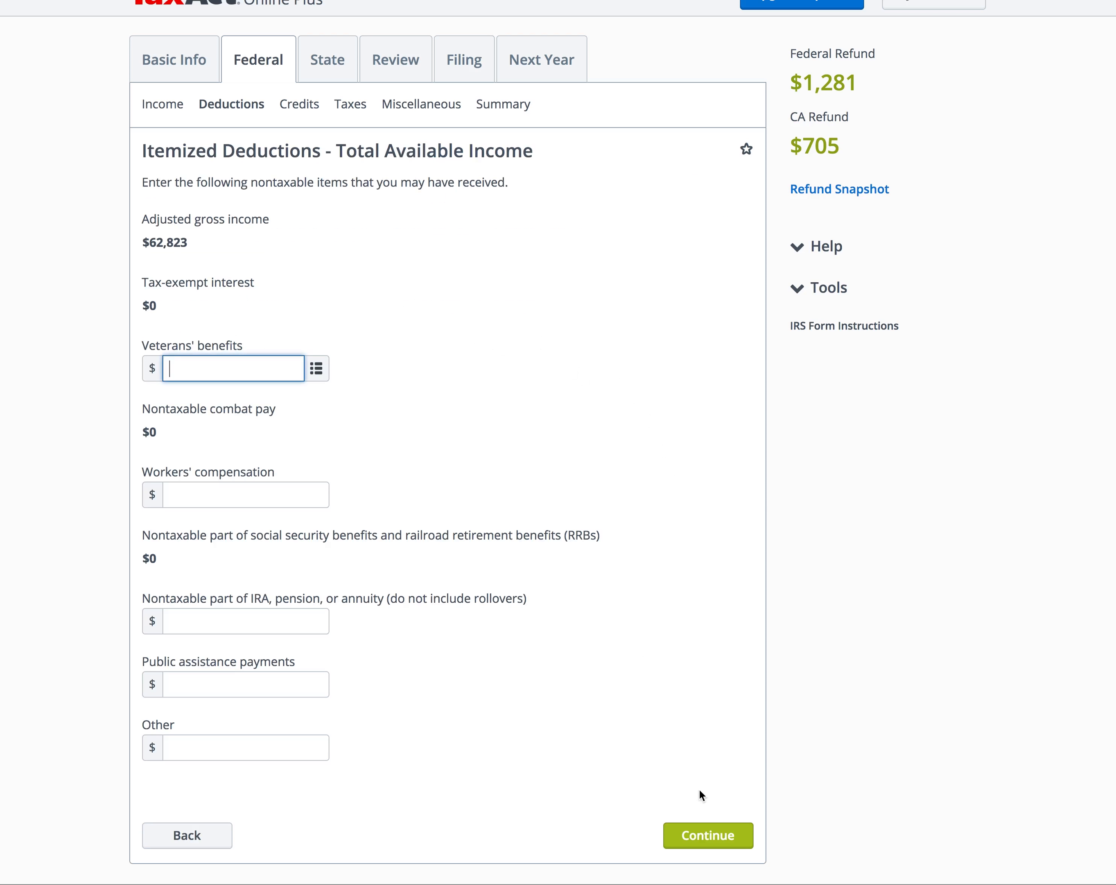
pyautogui.click(717, 831)
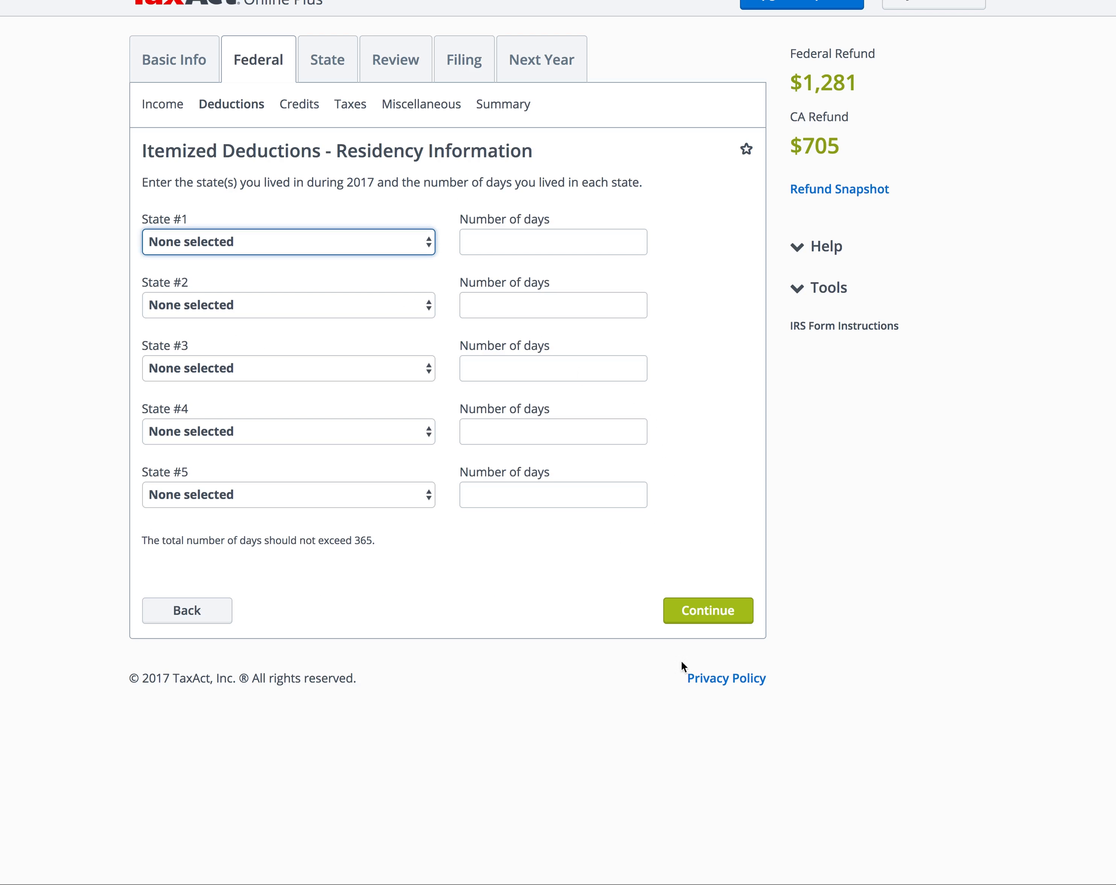
pyautogui.click(358, 243)
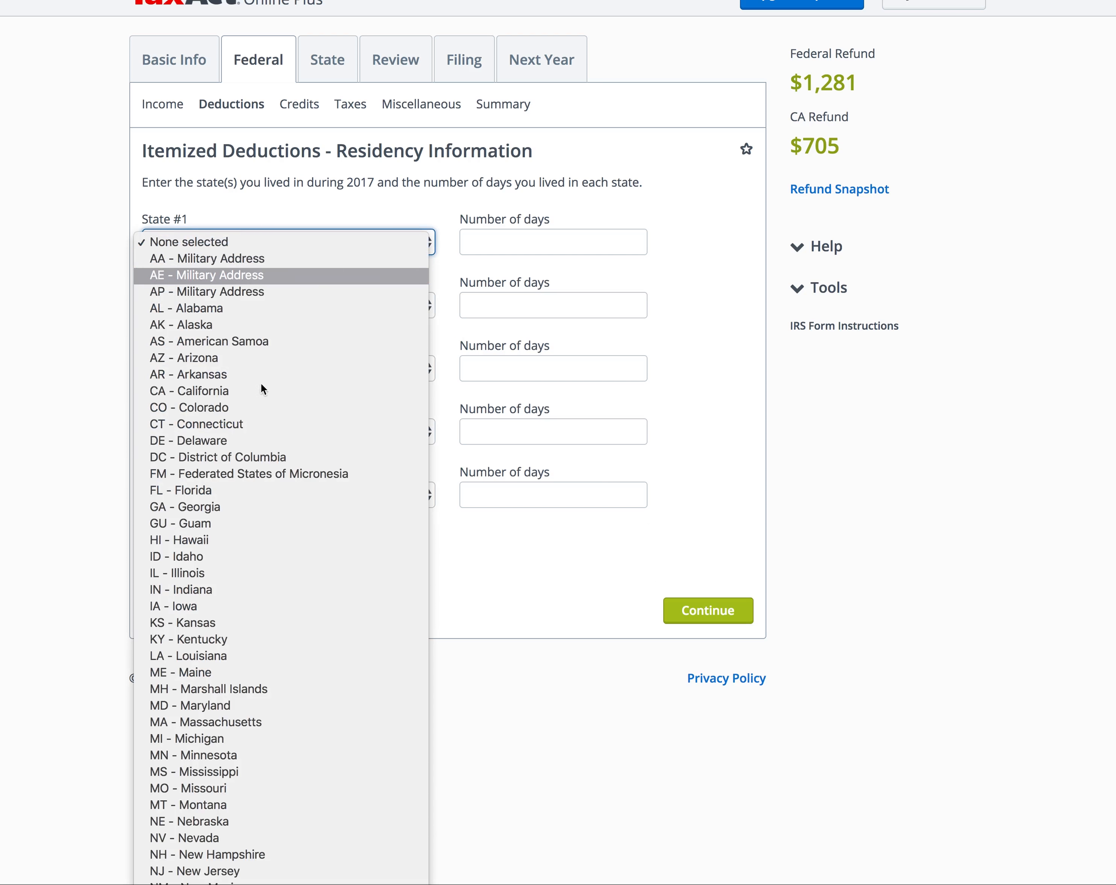
pyautogui.click(250, 395)
pyautogui.click(520, 242)
pyautogui.write('365')
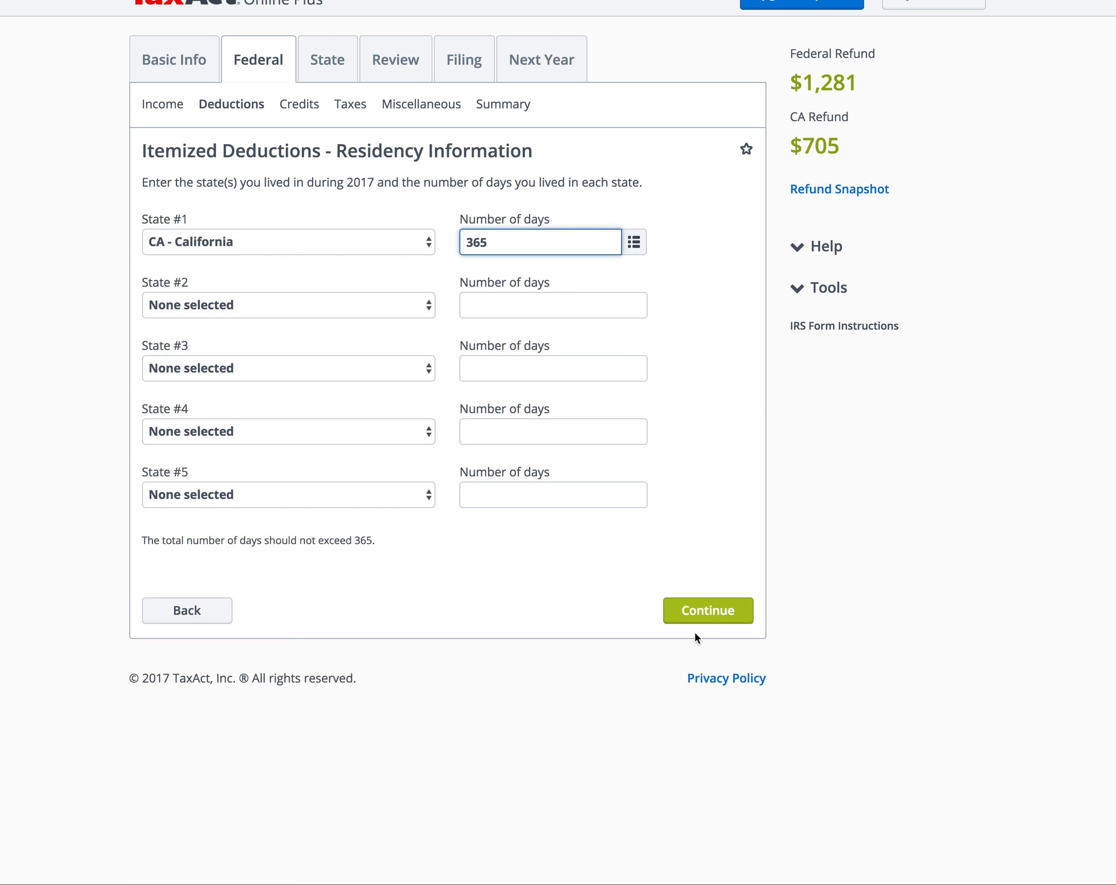
pyautogui.click(695, 615)
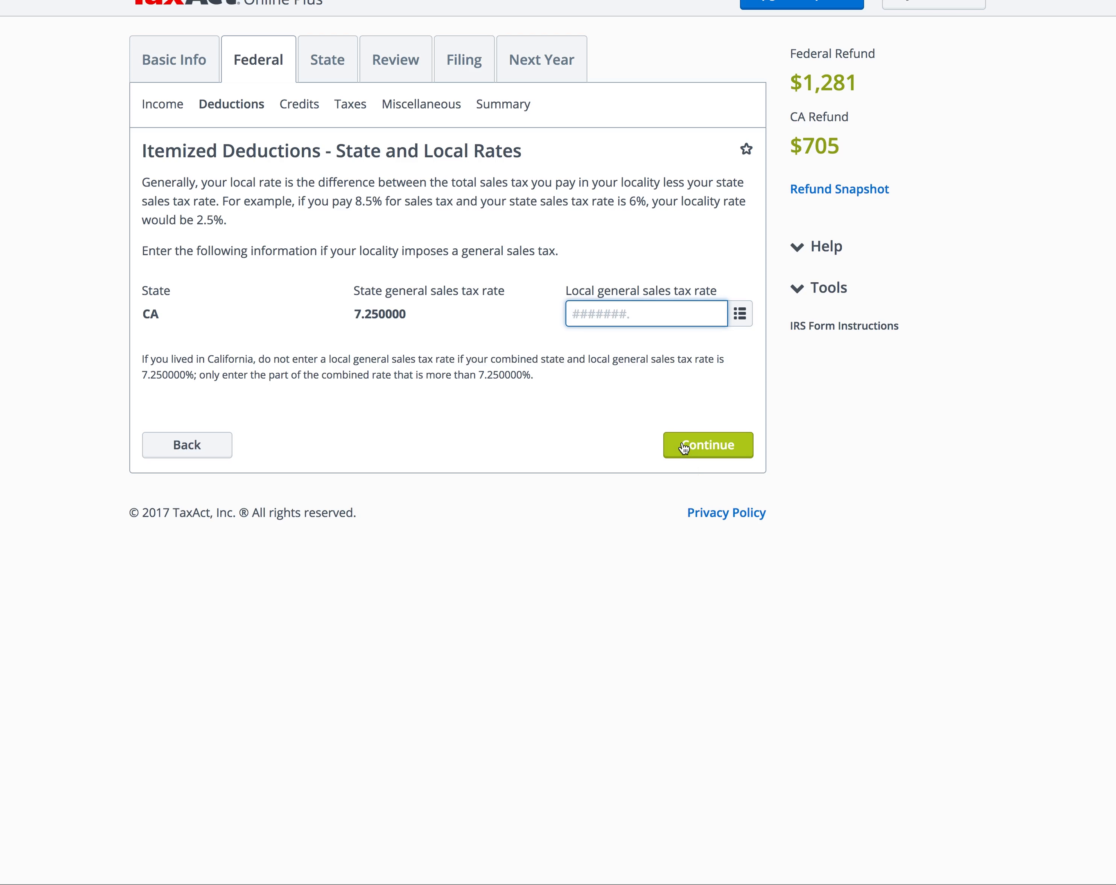
# Step: Continue past the rate and specified-items pages and enter $6,800 in real estate taxes
pyautogui.click(701, 447)
pyautogui.click(717, 384)
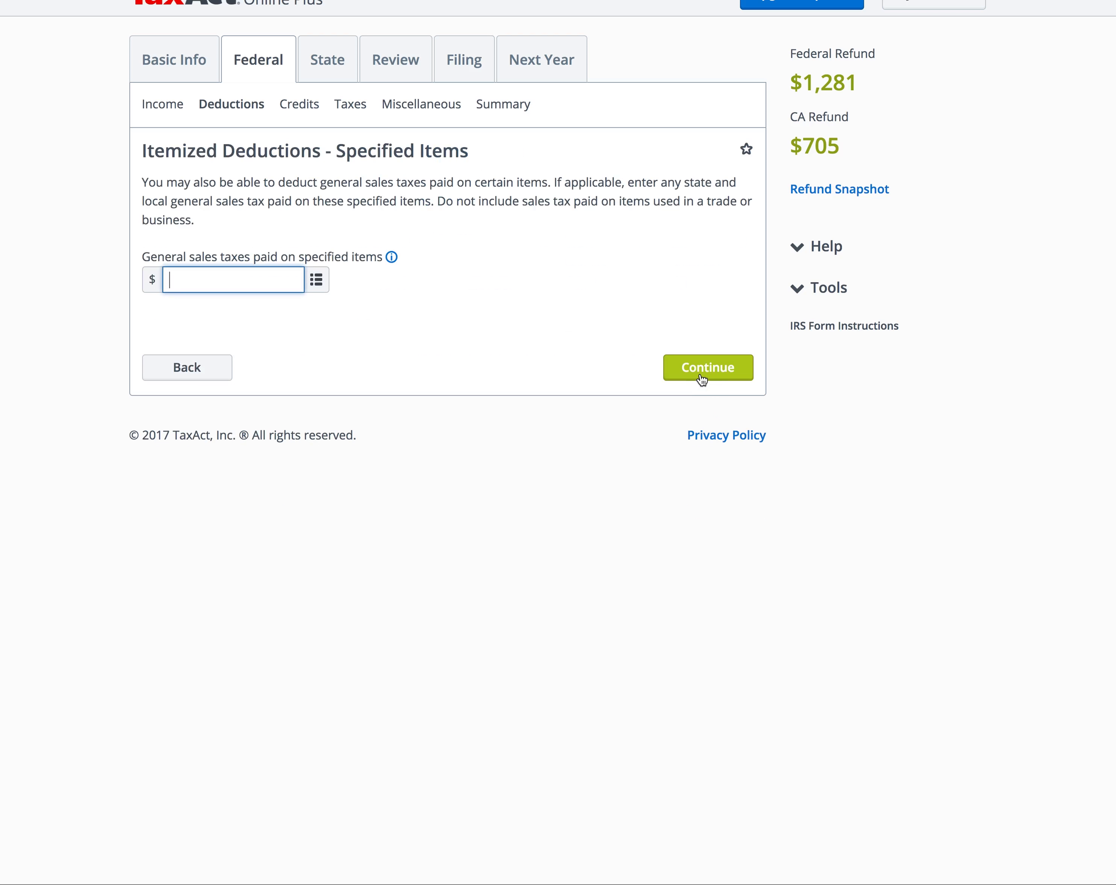
pyautogui.click(701, 374)
pyautogui.click(710, 282)
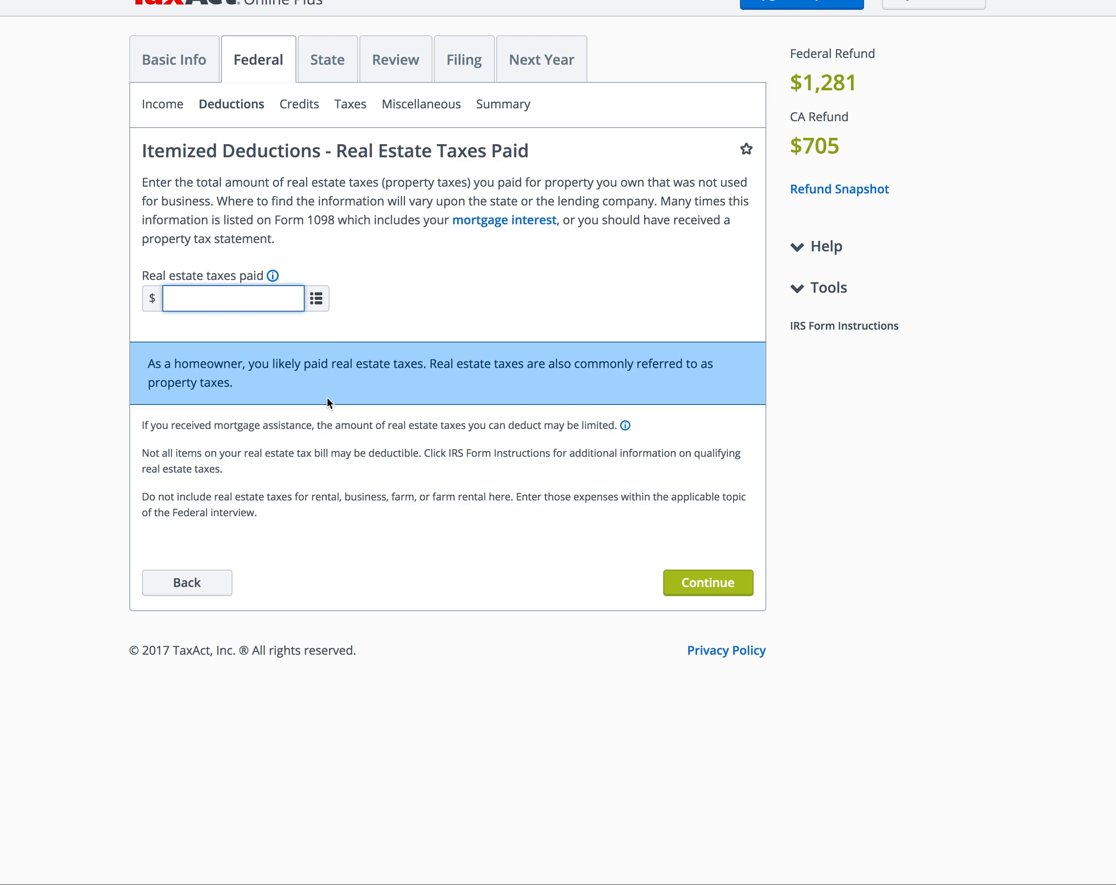
pyautogui.write('6800')
pyautogui.click(727, 594)
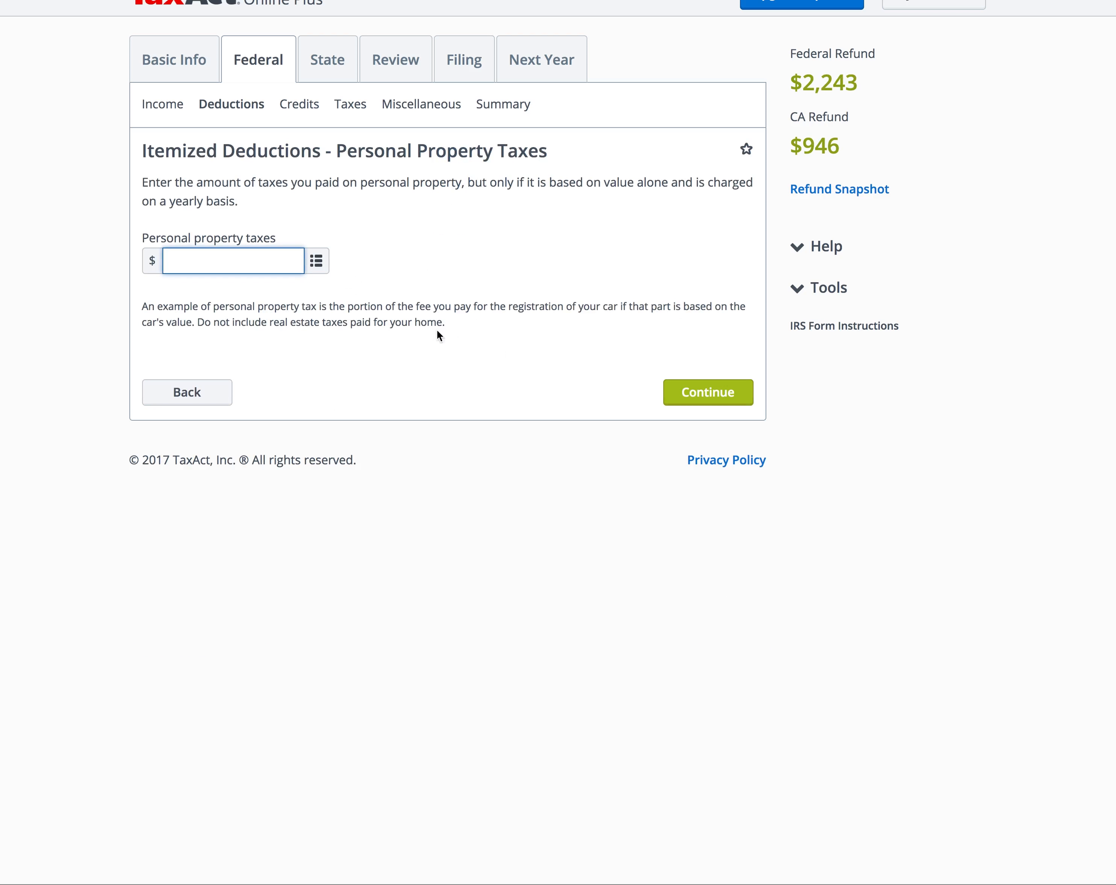
# Step: Skip personal property and other taxes, then enter Wells Fargo as the Form 1098 lender
pyautogui.click(705, 393)
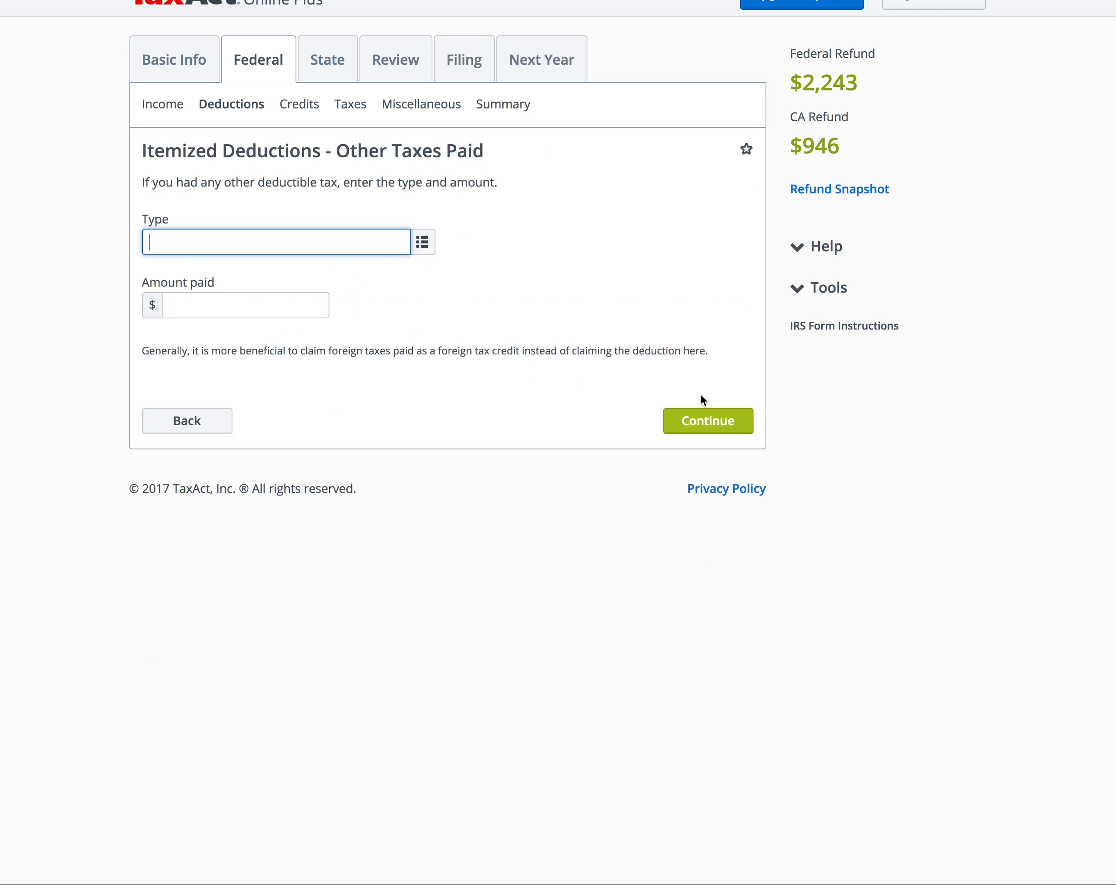
pyautogui.click(704, 418)
pyautogui.write('Wells Fargo')
# Step: Save the Wells Fargo lender details and submit Form 1098 with $8,200 mortgage interest
pyautogui.press('Tab')
pyautogui.press('Tab')
pyautogui.press('Tab')
pyautogui.press('Tab')
pyautogui.press('Tab')
pyautogui.click(676, 687)
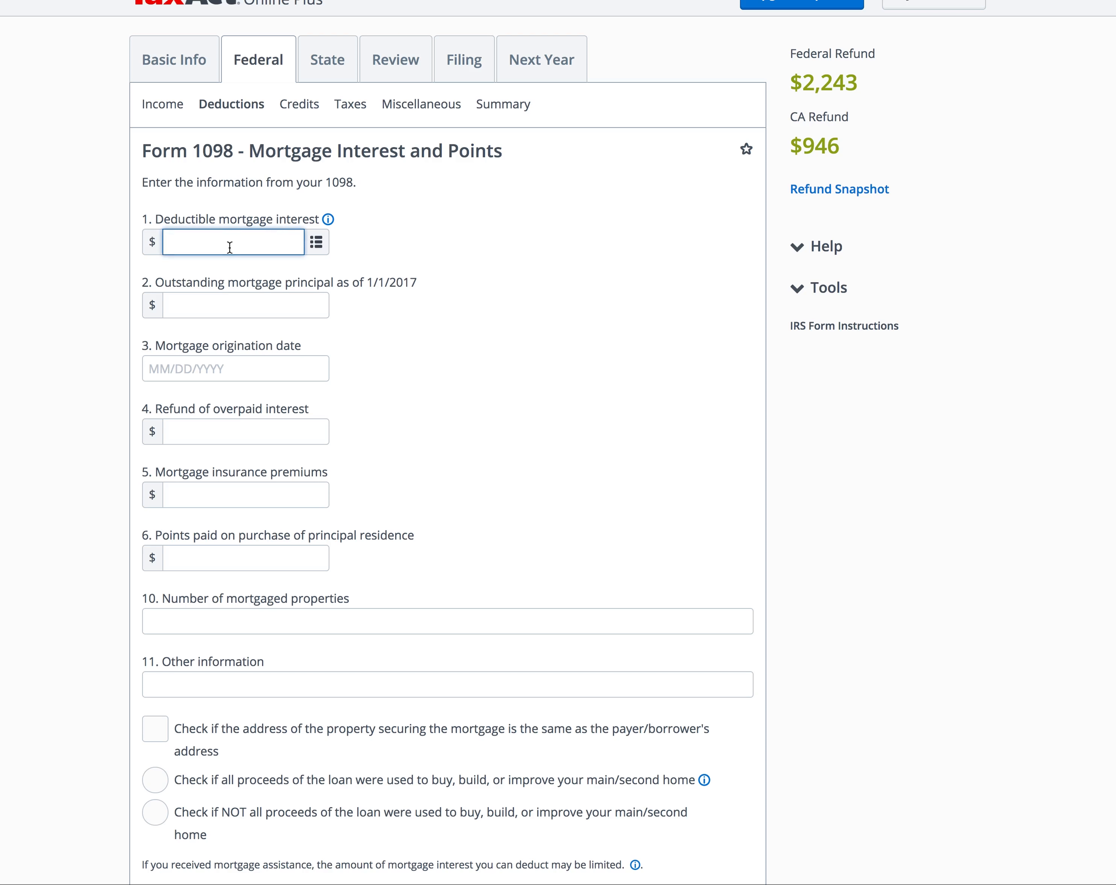
pyautogui.write('8200')
pyautogui.click(535, 354)
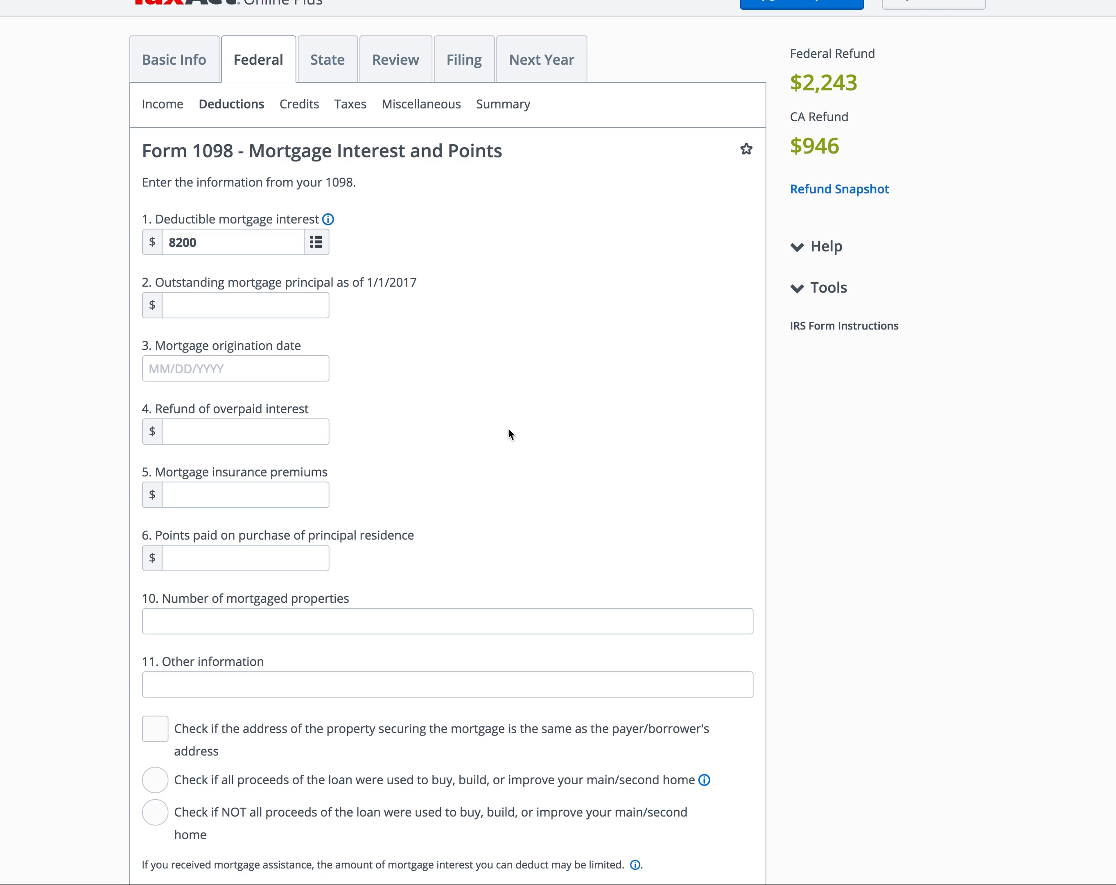
pyautogui.scroll(-10, 313, 382)
pyautogui.click(694, 725)
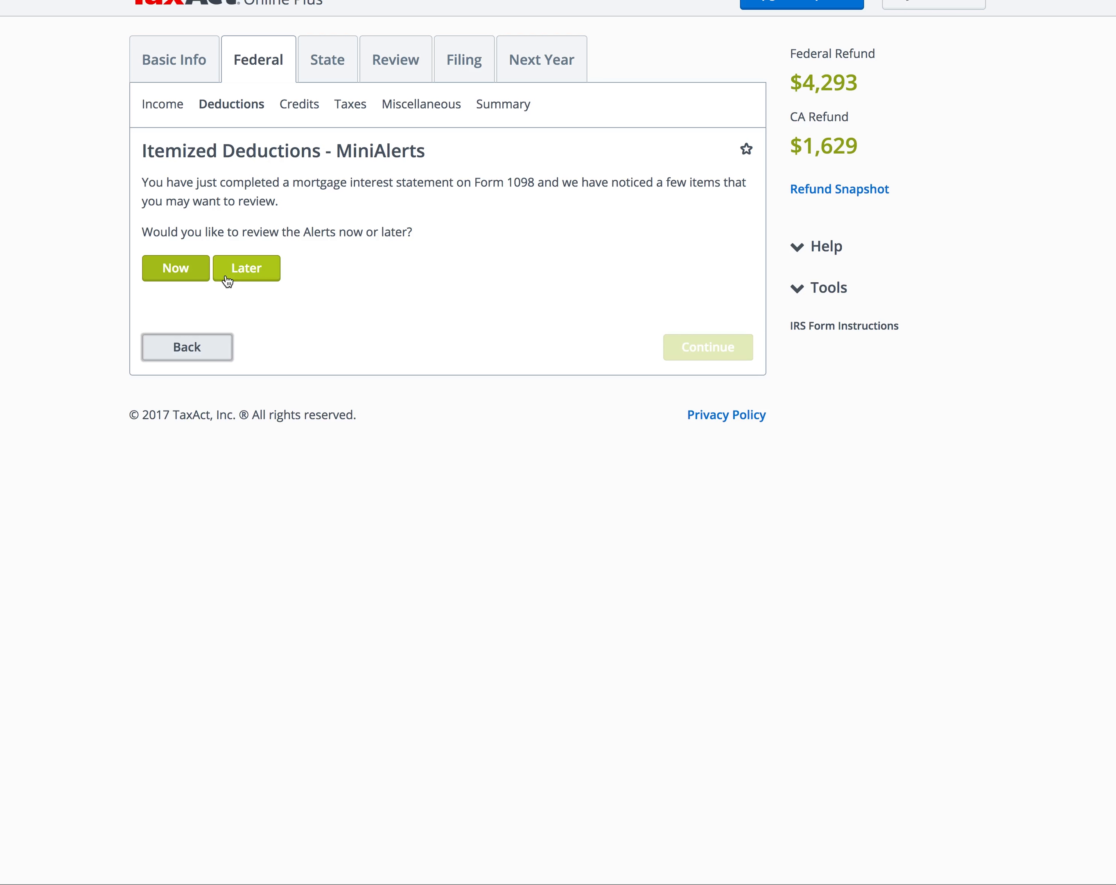
# Step: Postpone alerts and decline points, unreported interest, insurance premiums and investment interest questions
pyautogui.click(242, 268)
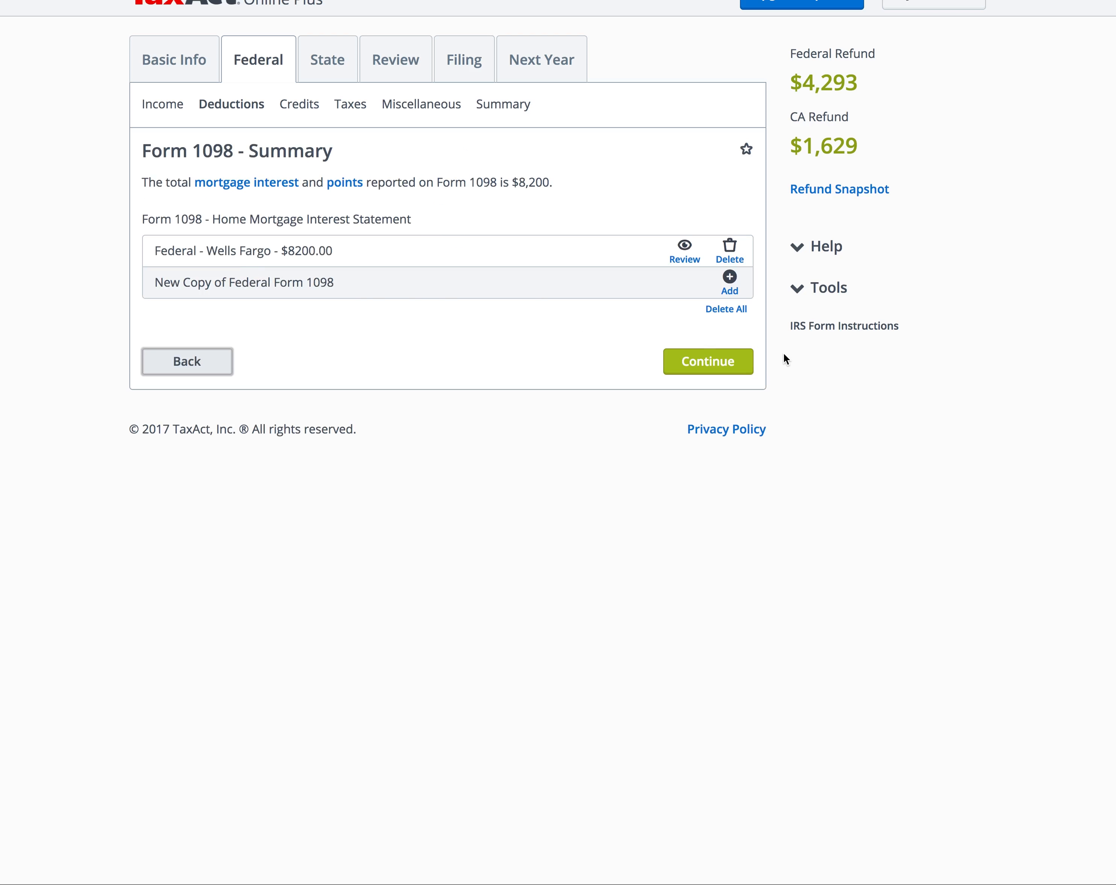
pyautogui.click(740, 362)
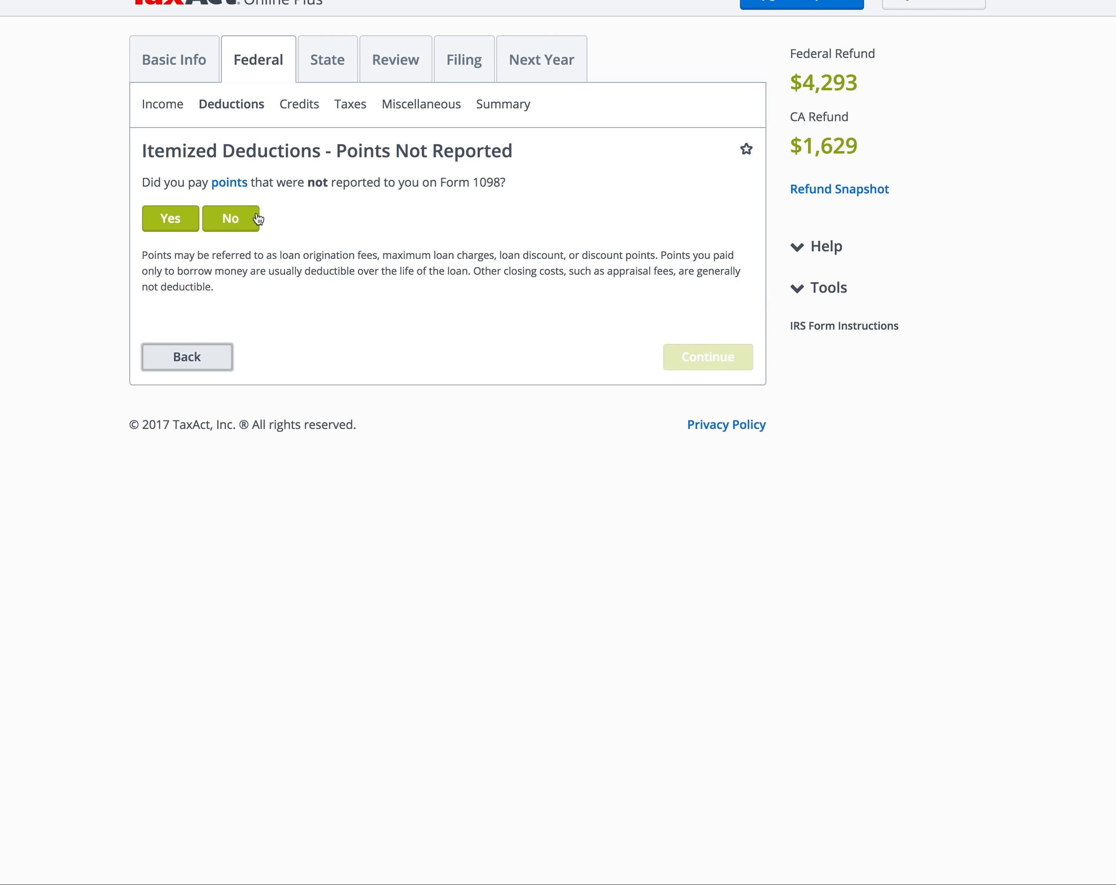
pyautogui.click(227, 228)
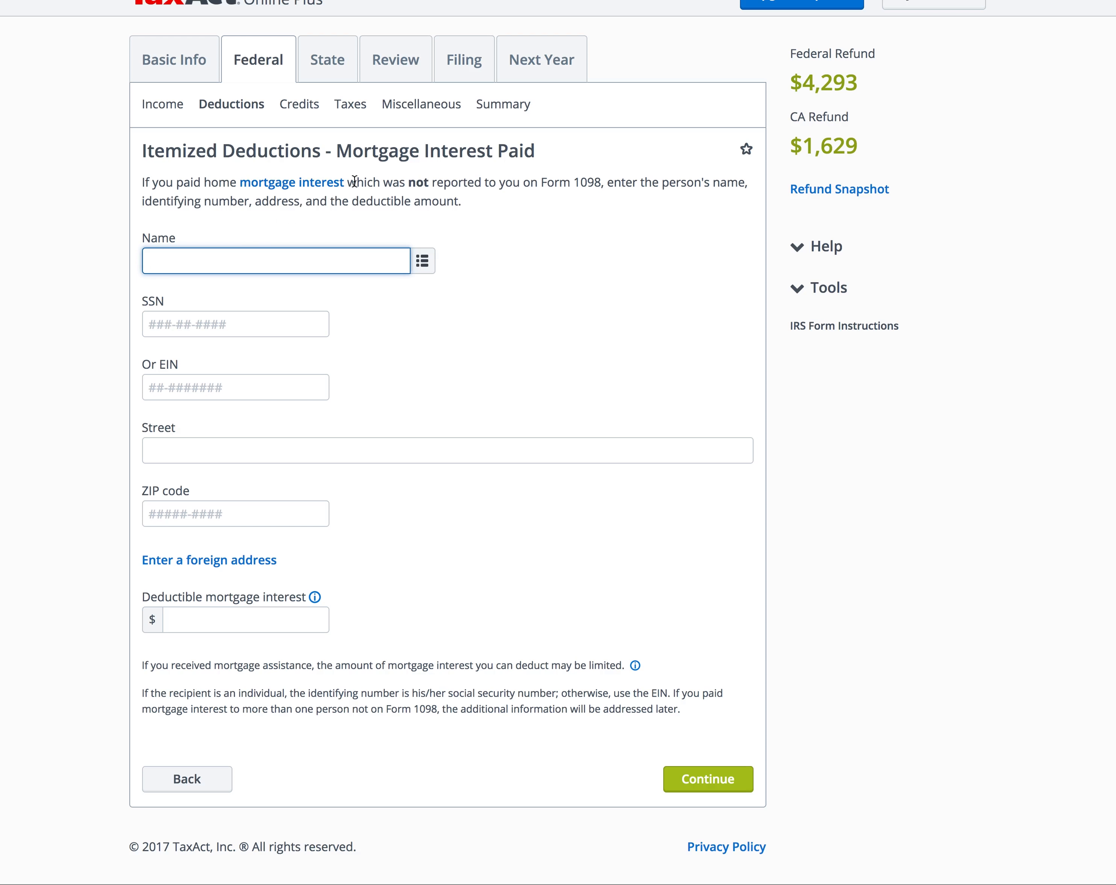
pyautogui.click(728, 782)
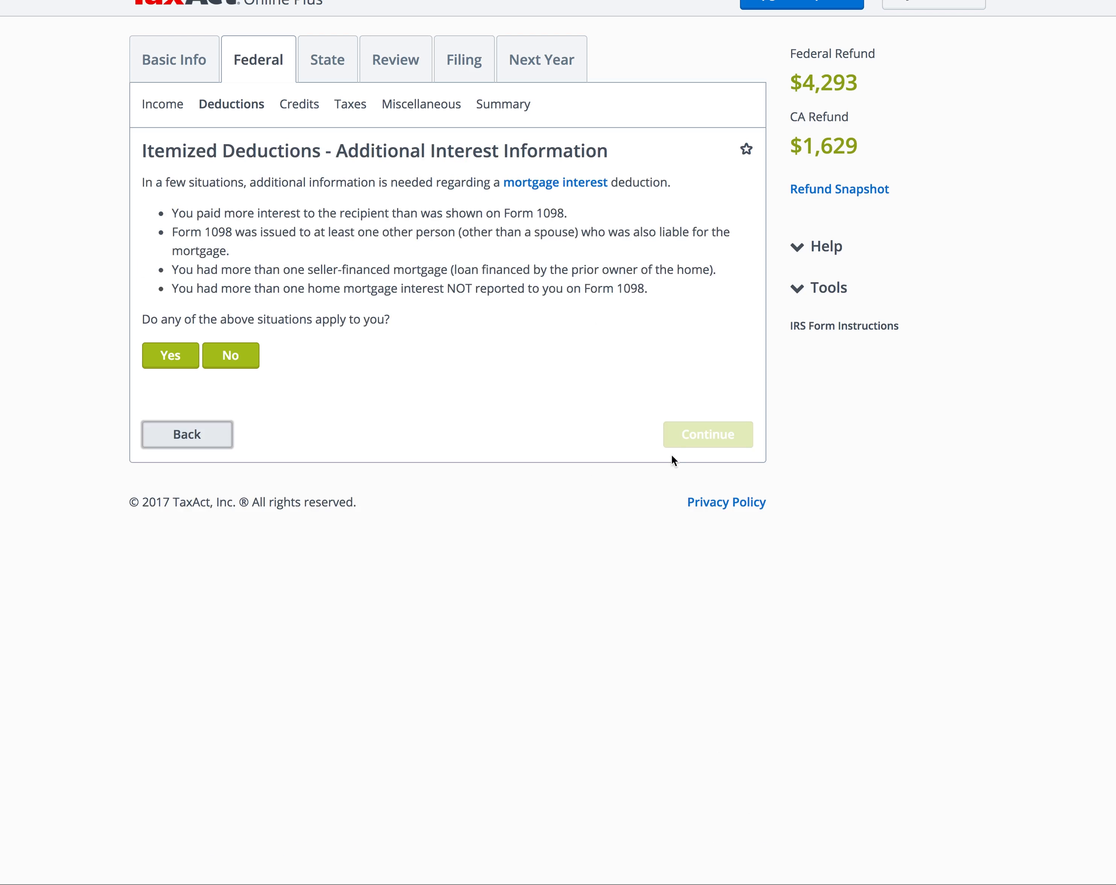
pyautogui.click(228, 354)
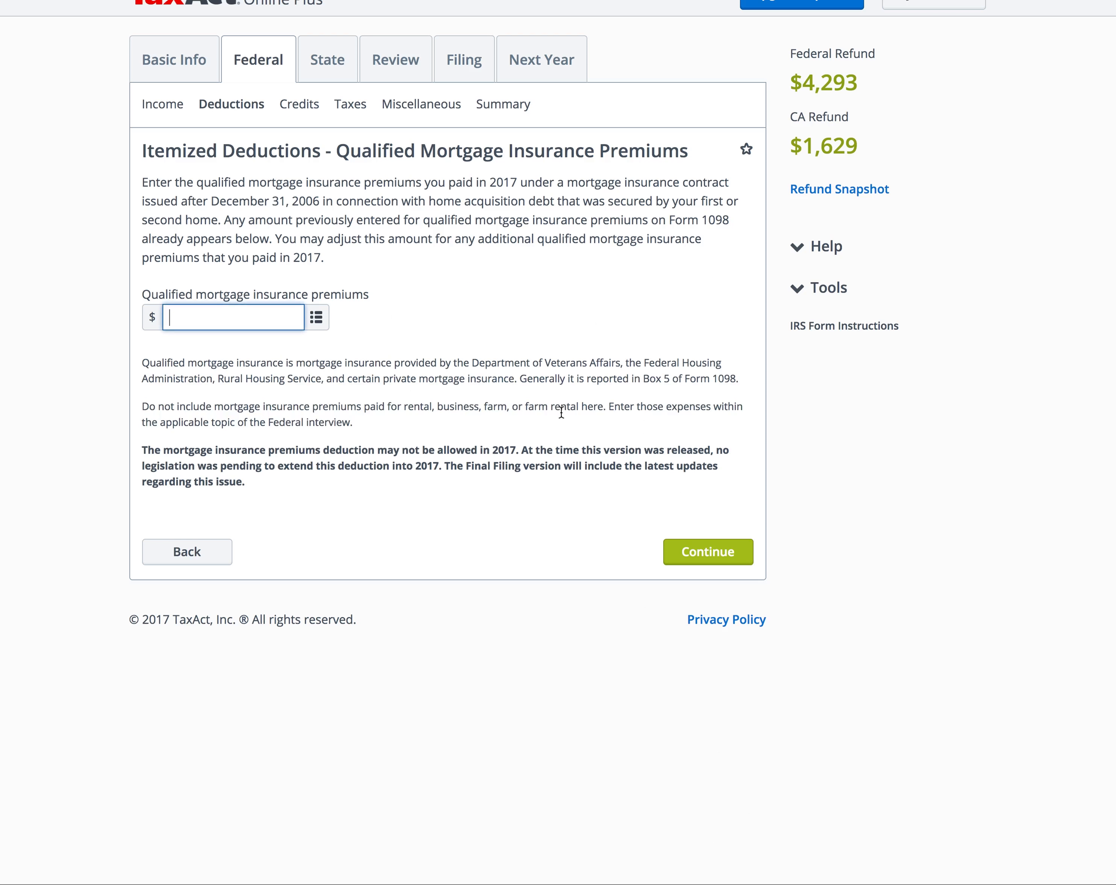
pyautogui.click(703, 559)
pyautogui.click(707, 539)
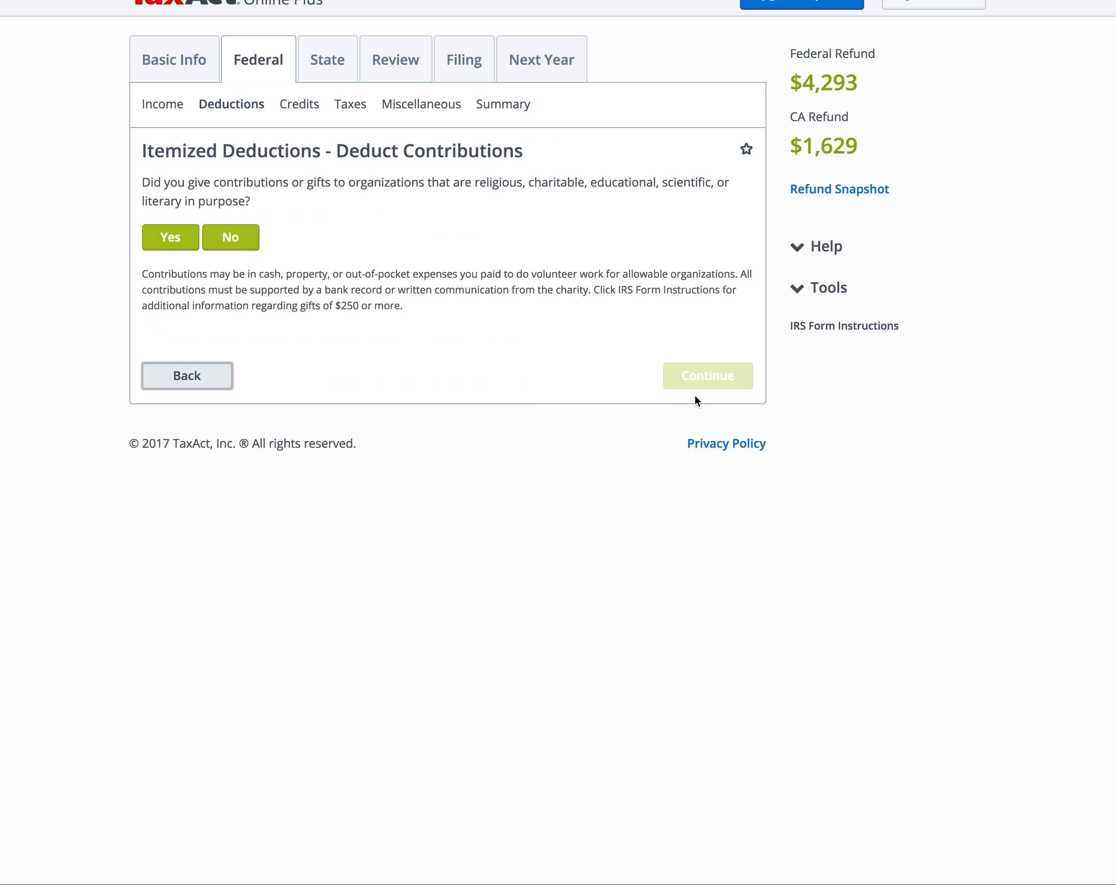
# Step: Decline charitable contributions and other miscellaneous deductions, reaching the Deduction Examiner
pyautogui.click(251, 241)
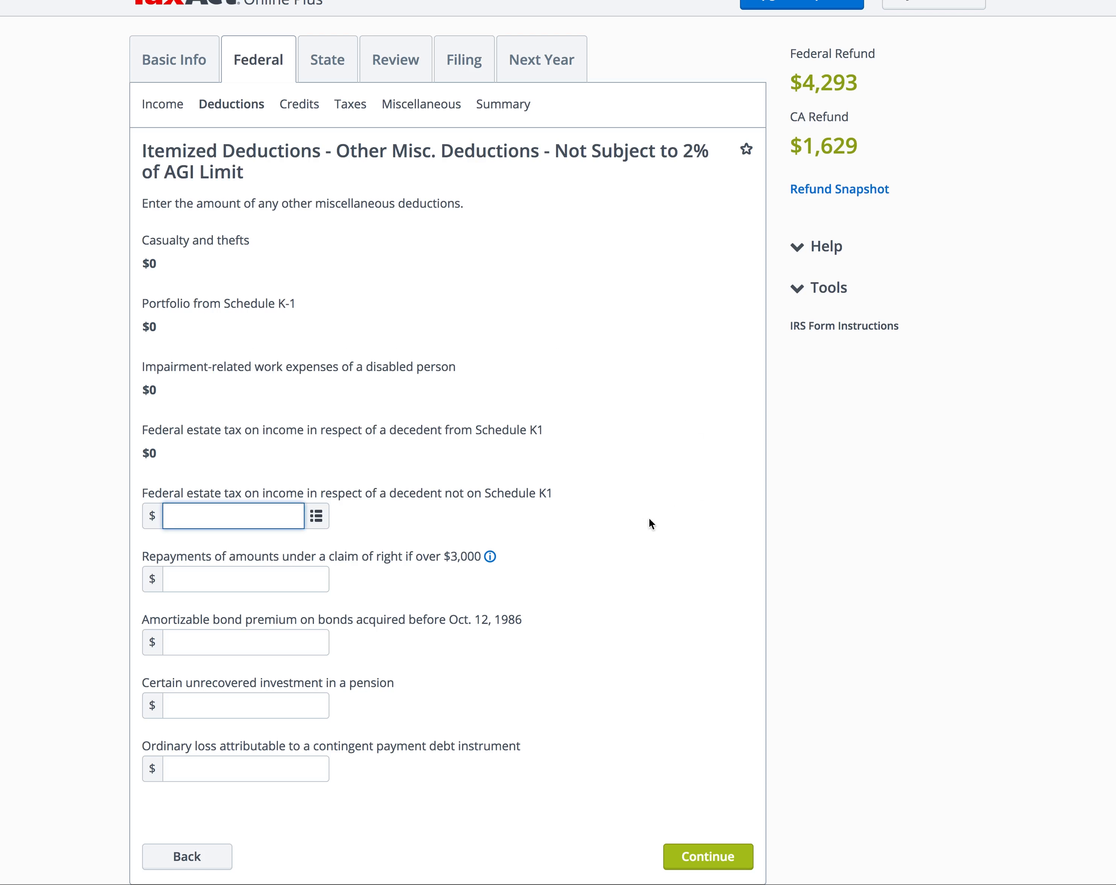
pyautogui.click(706, 855)
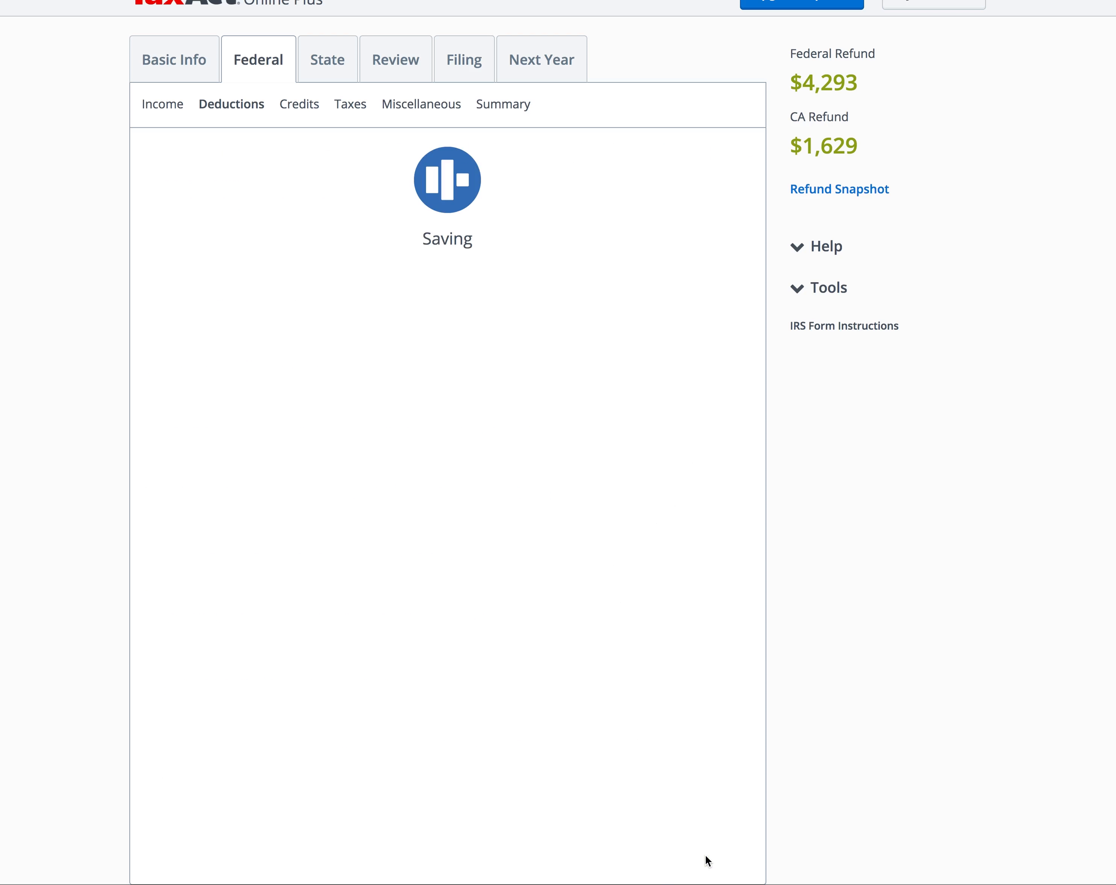
pyautogui.click(696, 317)
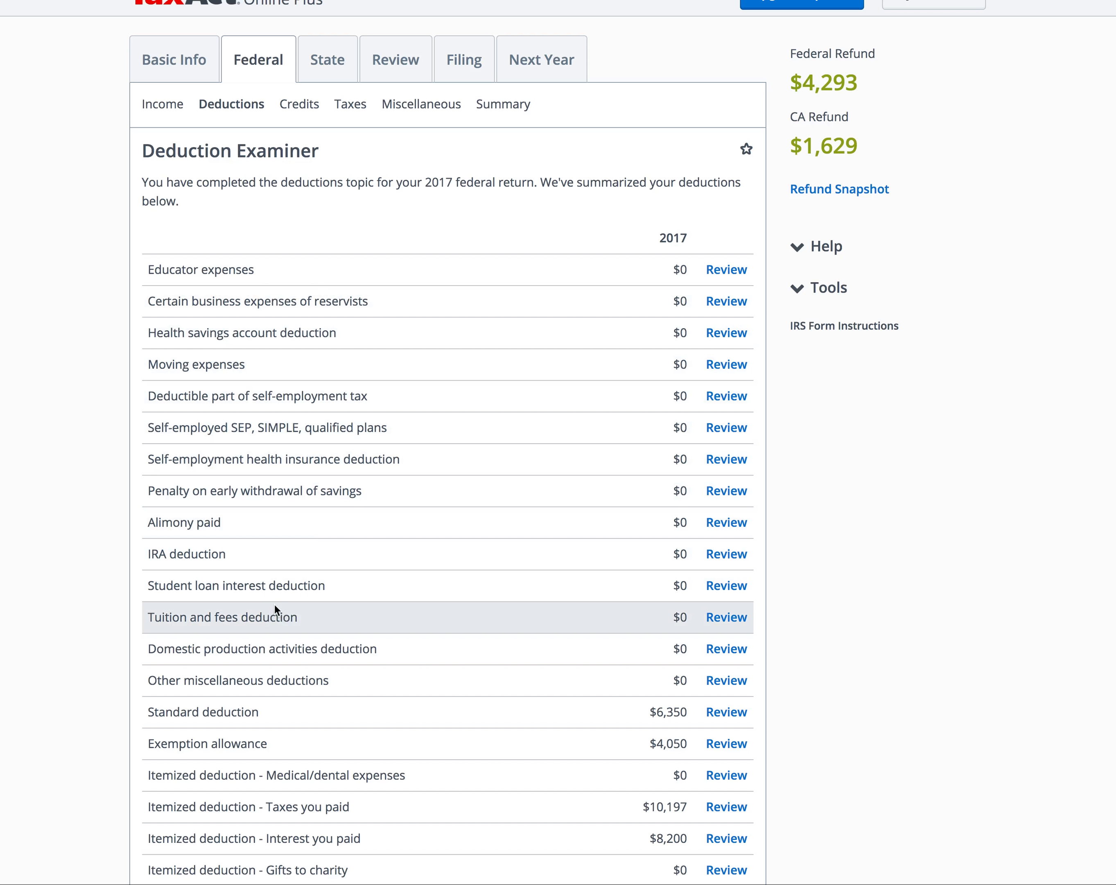
# Step: Add $1,200 of student loan interest and return to the Deduction Examiner summary
pyautogui.click(726, 585)
pyautogui.write('1200')
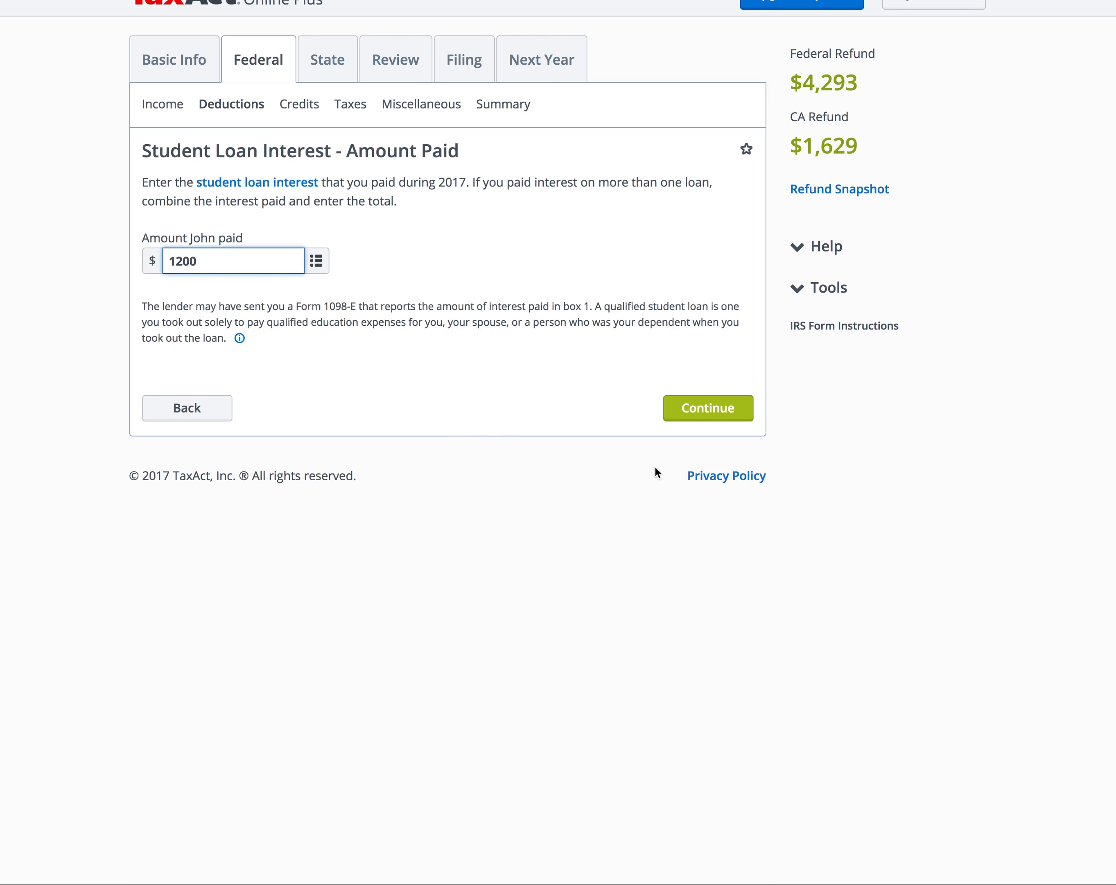
pyautogui.click(745, 417)
pyautogui.click(706, 248)
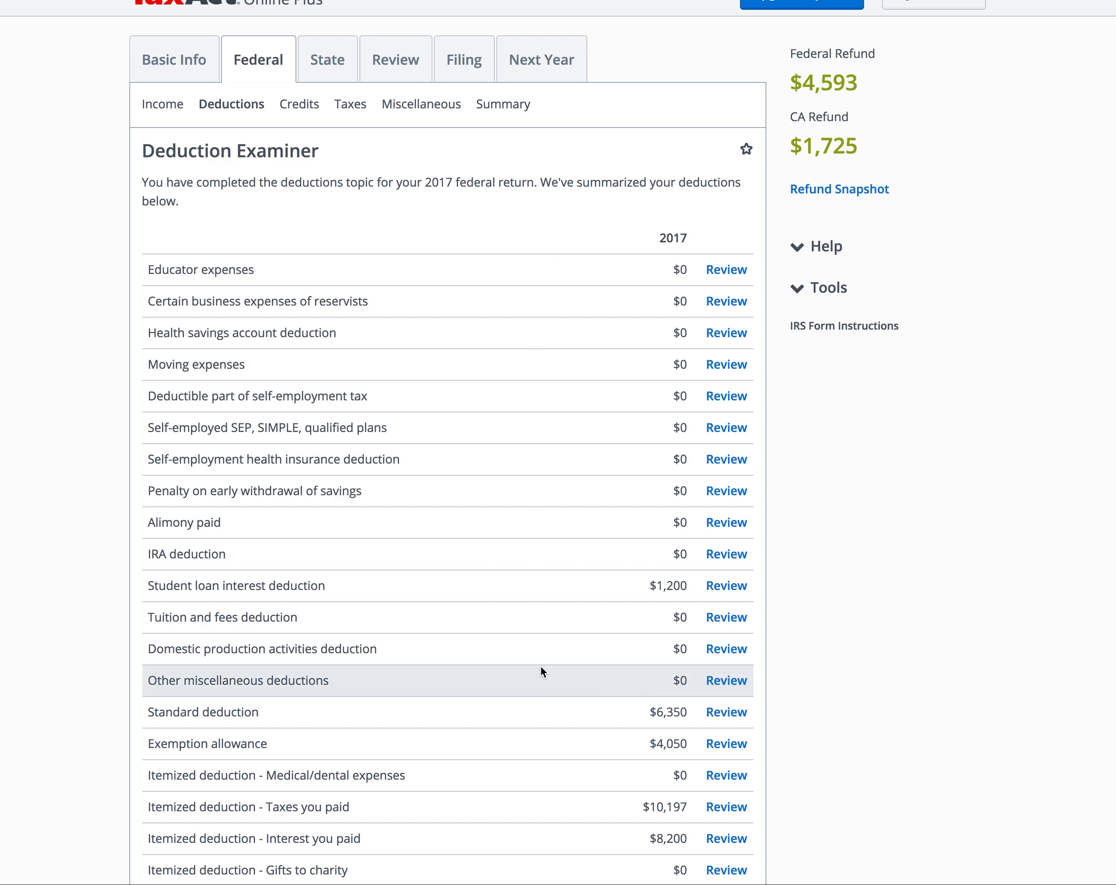
pyautogui.scroll(-1, 541, 666)
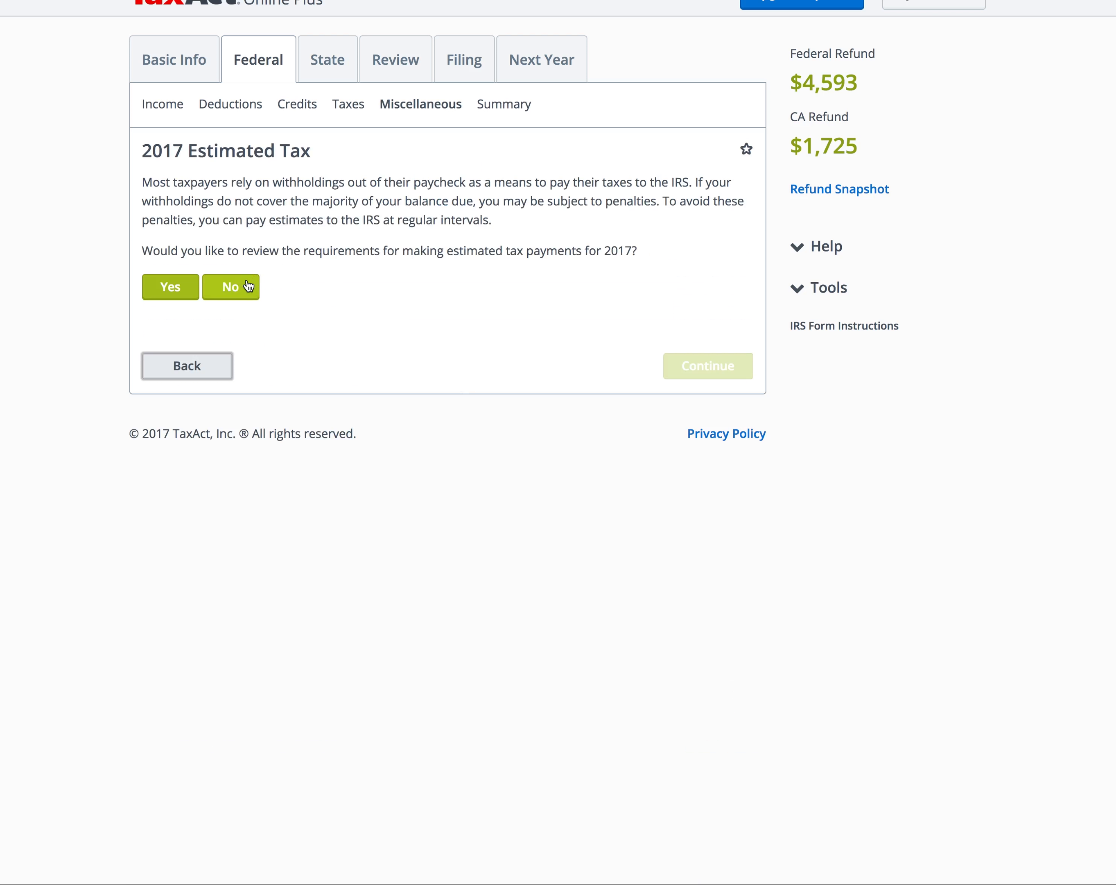
# Step: Decline estimated tax and bank account questions, pass the federal summary, and skip the California planner
pyautogui.click(237, 286)
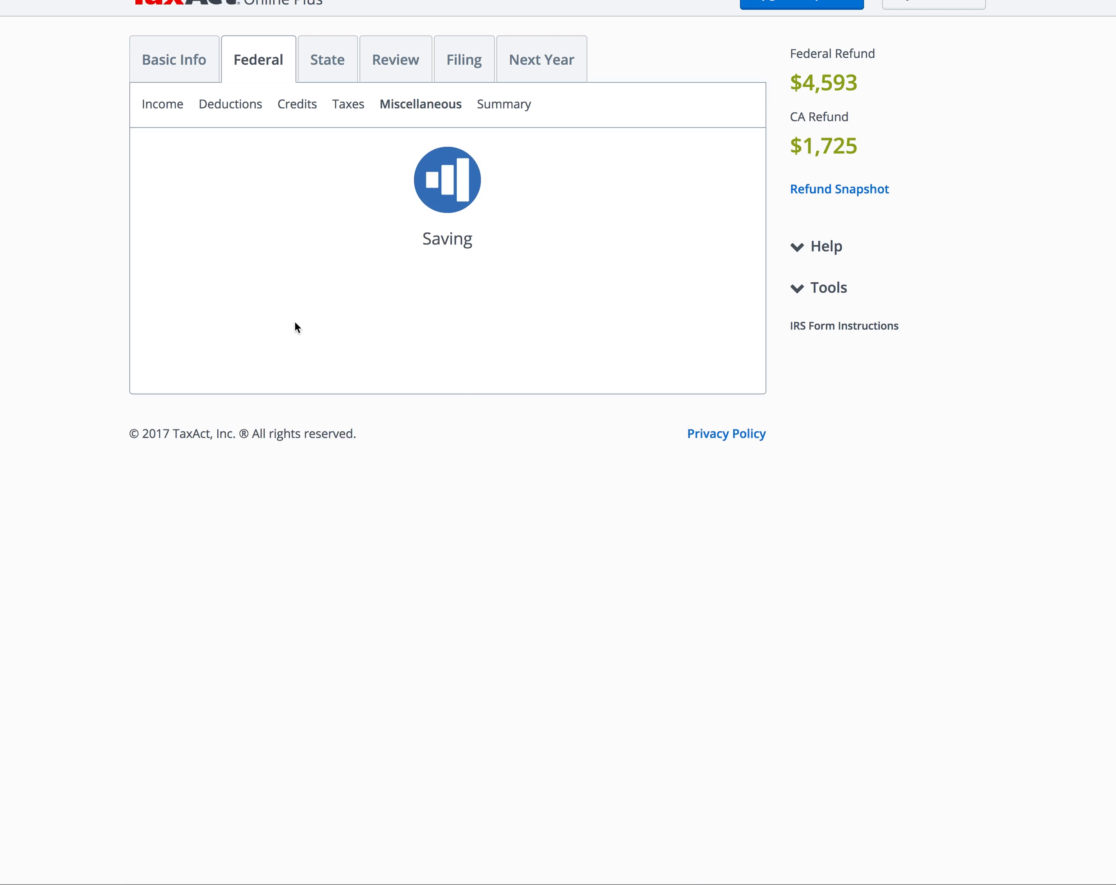
pyautogui.click(244, 272)
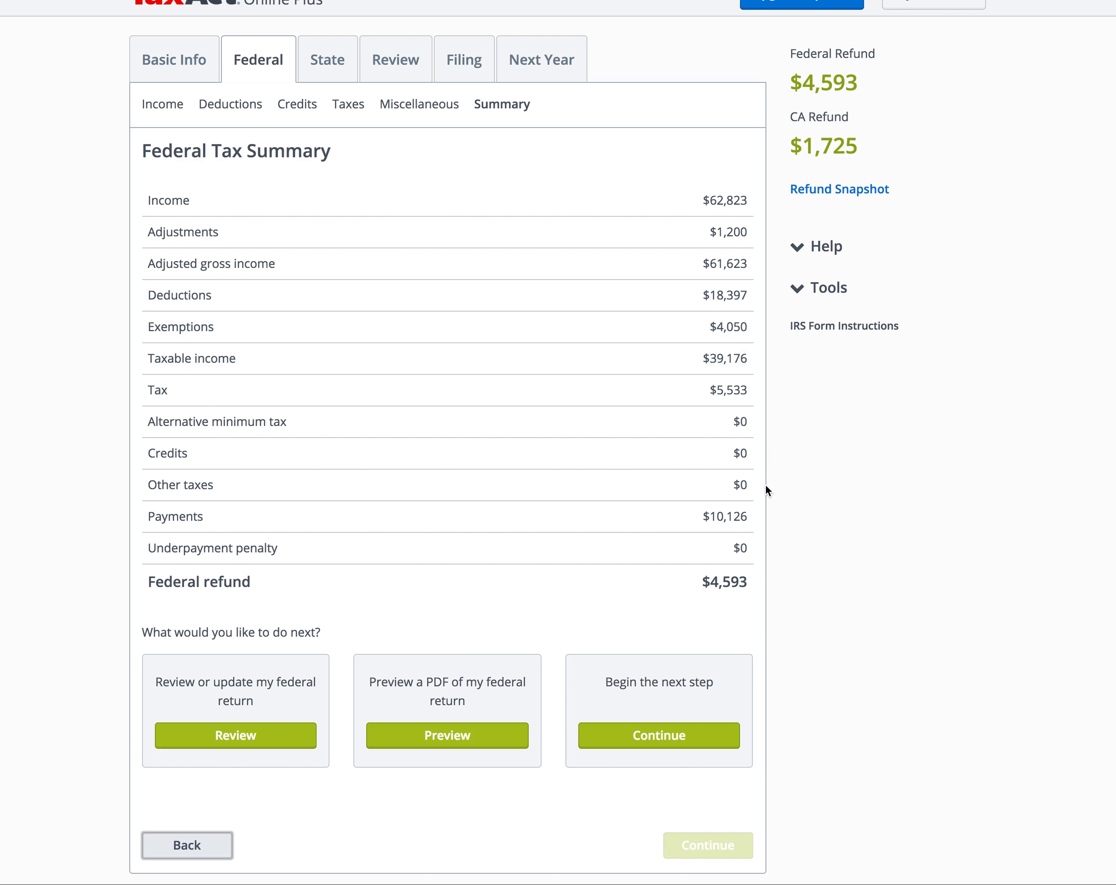
pyautogui.click(662, 744)
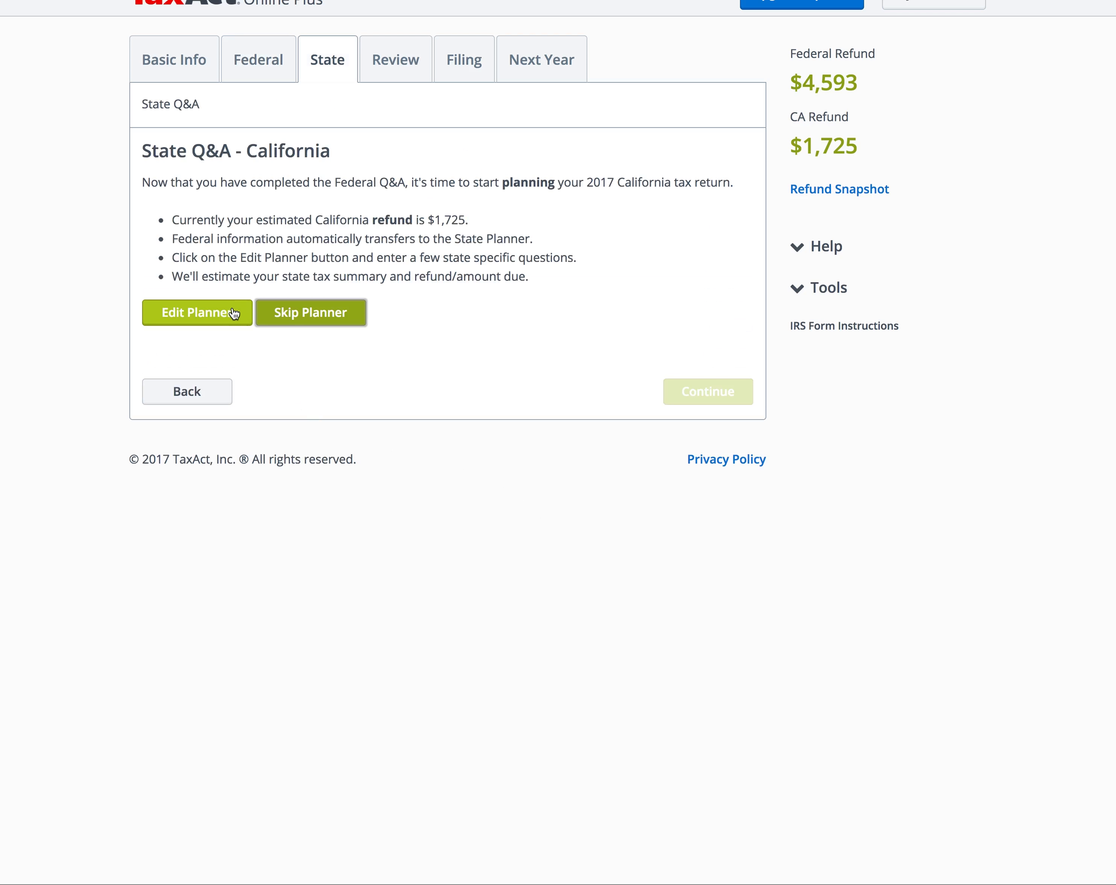
pyautogui.click(298, 313)
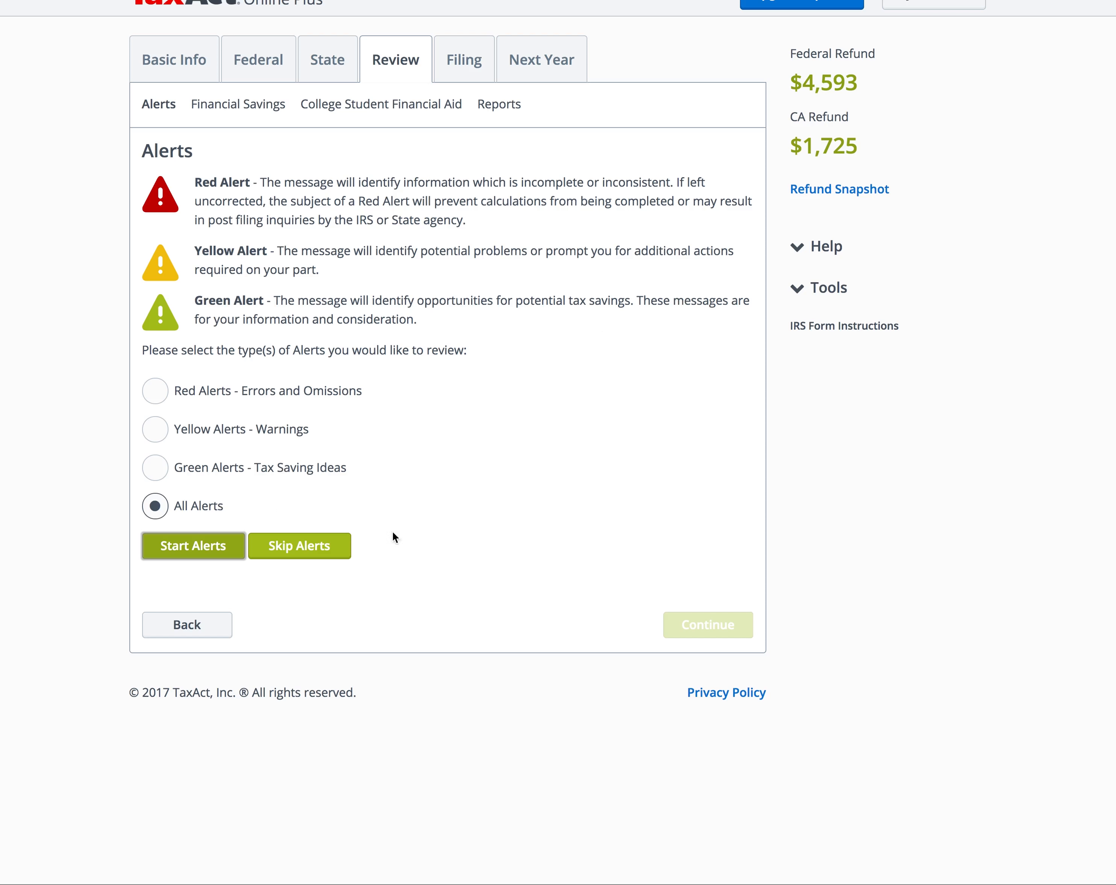
# Step: Skip the alerts and decline the FAFSA worksheet and prior-year comparison
pyautogui.click(344, 556)
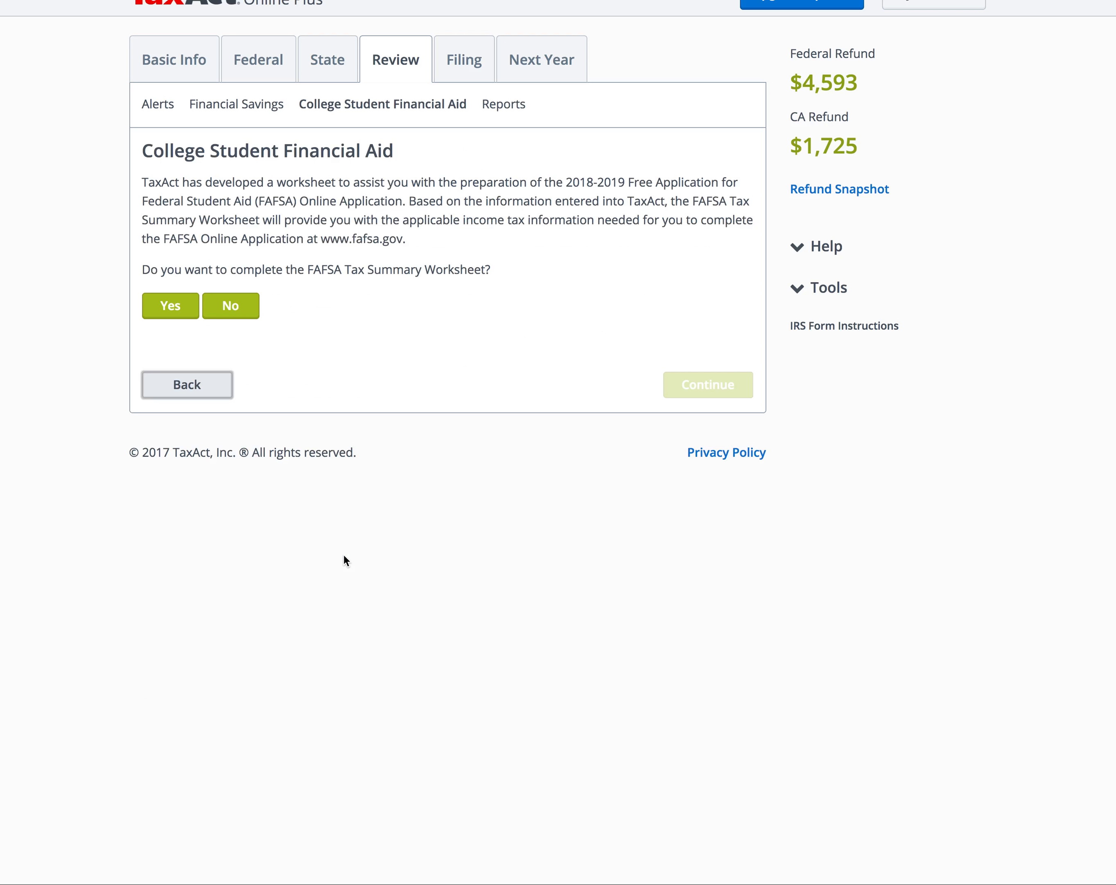
pyautogui.click(239, 307)
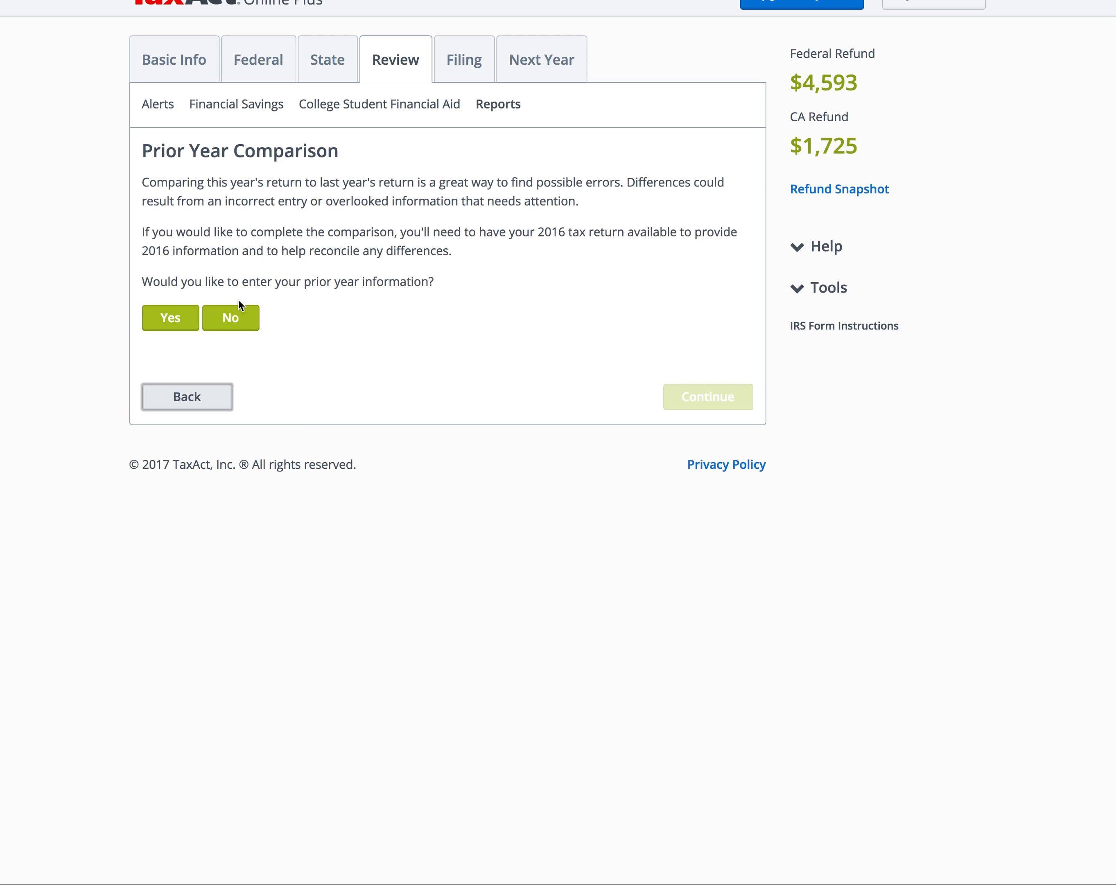
pyautogui.click(235, 313)
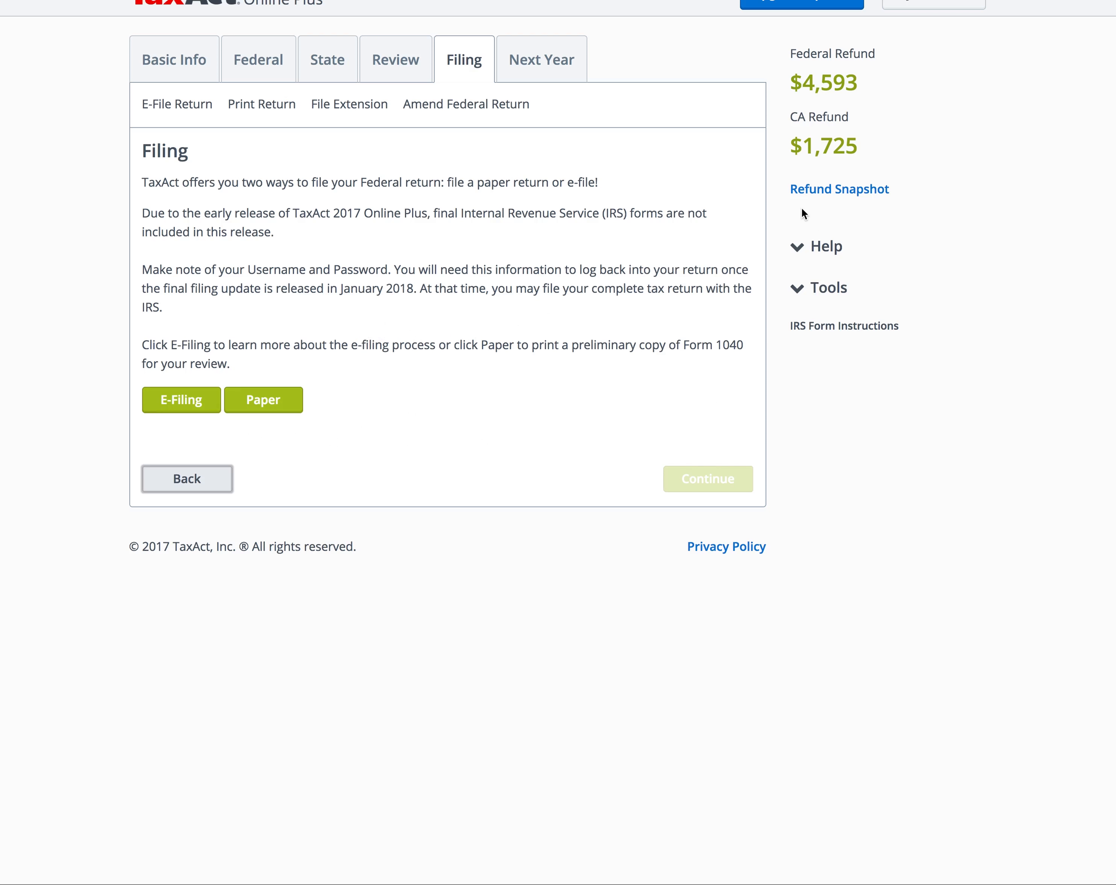